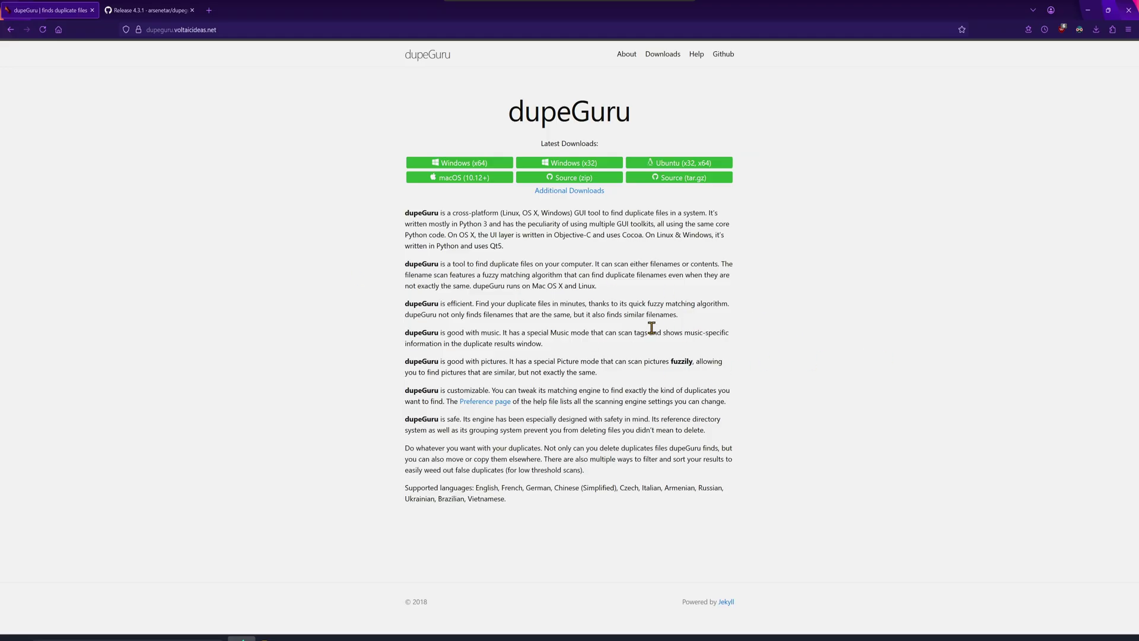
# Switch to the GitHub 'Release 4.3.1' page in the browser
pyautogui.click(143, 10)
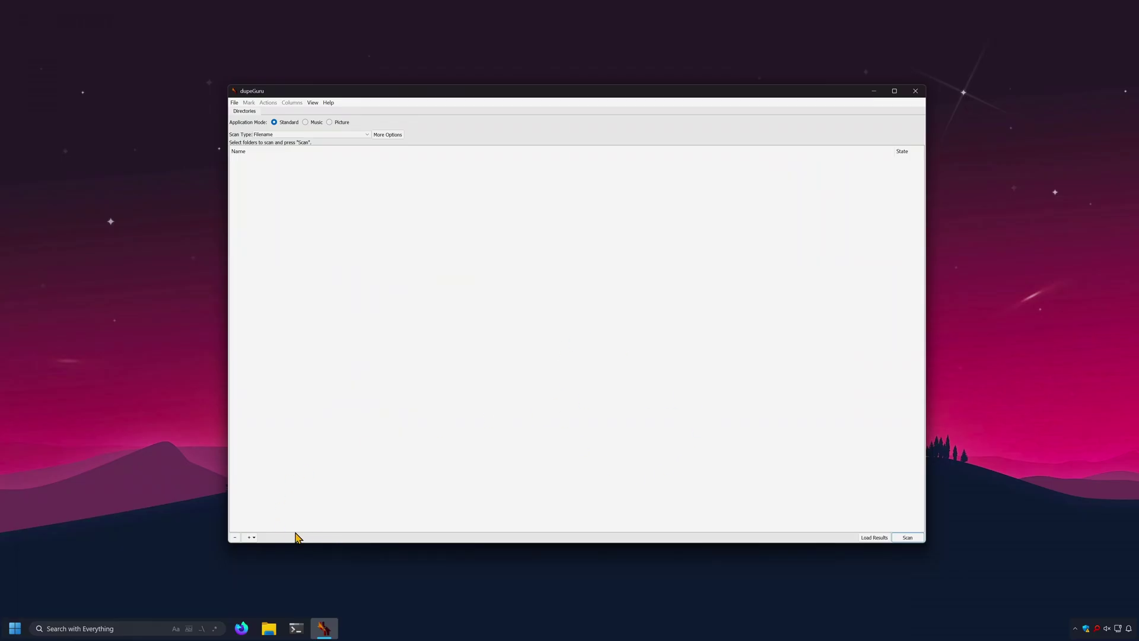
# Add the Documents folder as a dupeGuru scan location
pyautogui.click(251, 538)
pyautogui.click(325, 543)
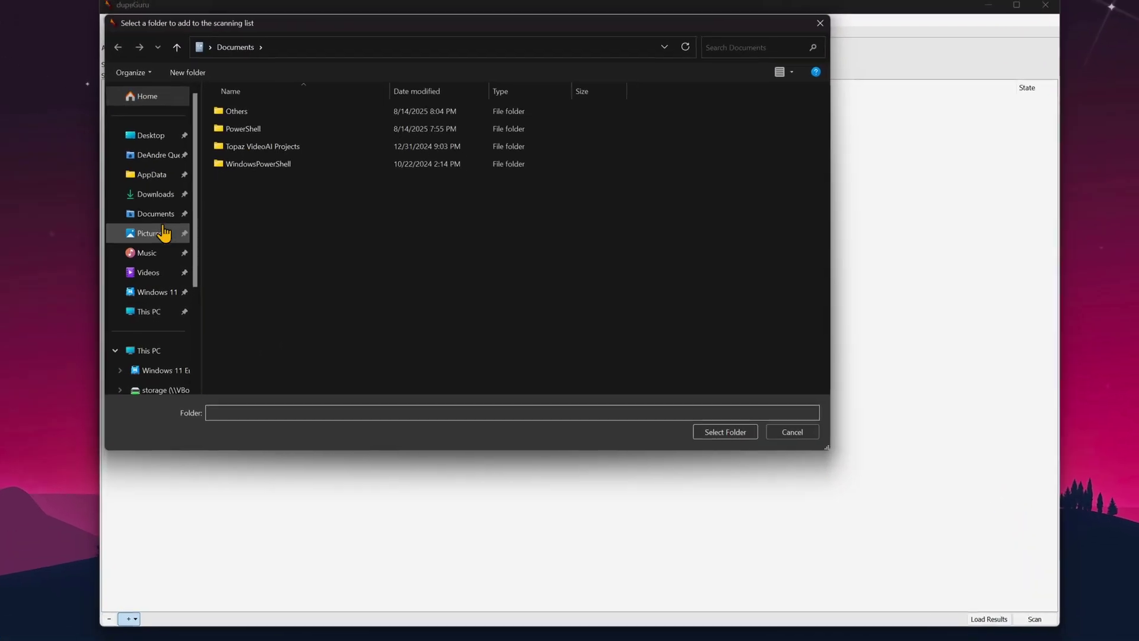
pyautogui.click(267, 243)
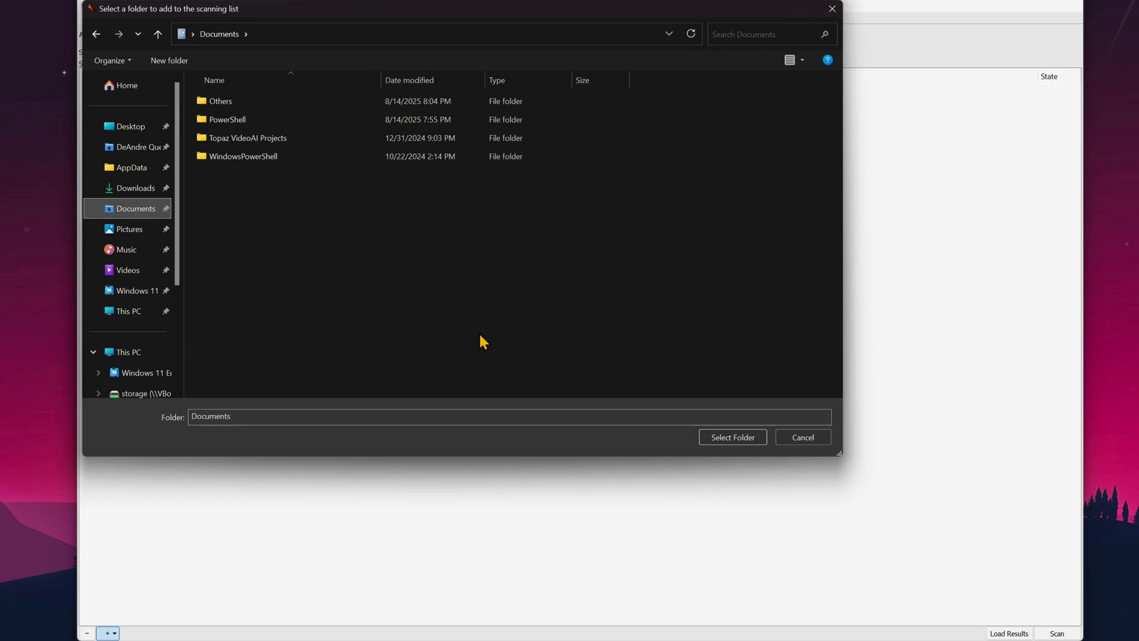
pyautogui.press('Return')
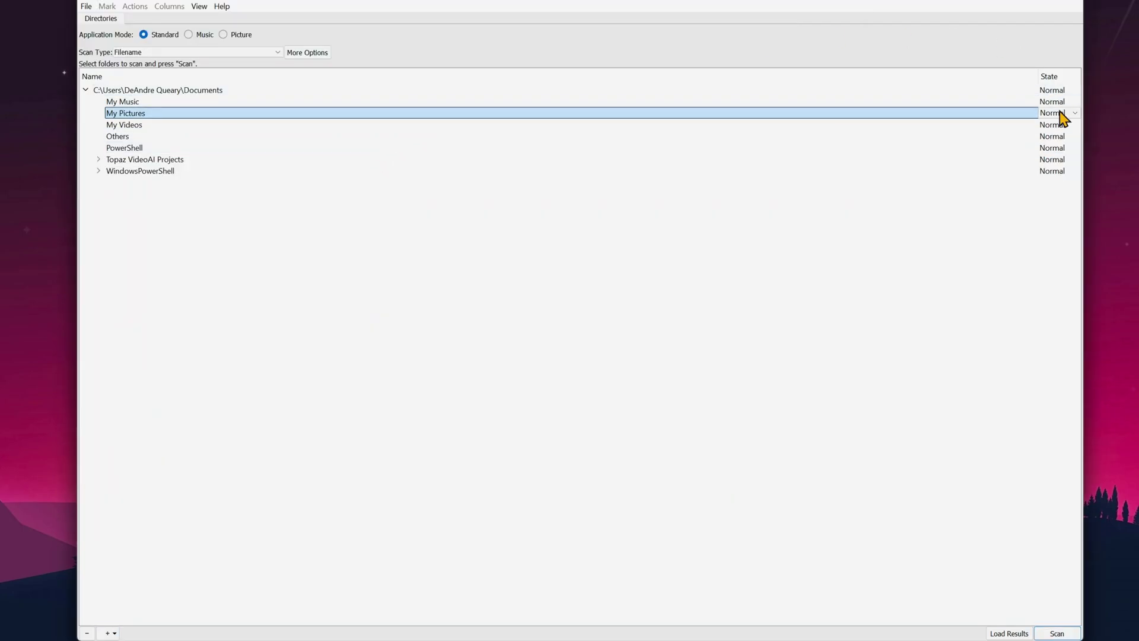
# Keep My Pictures Normal and set the Standard-mode Scan Type to Contents
pyautogui.click(1064, 115)
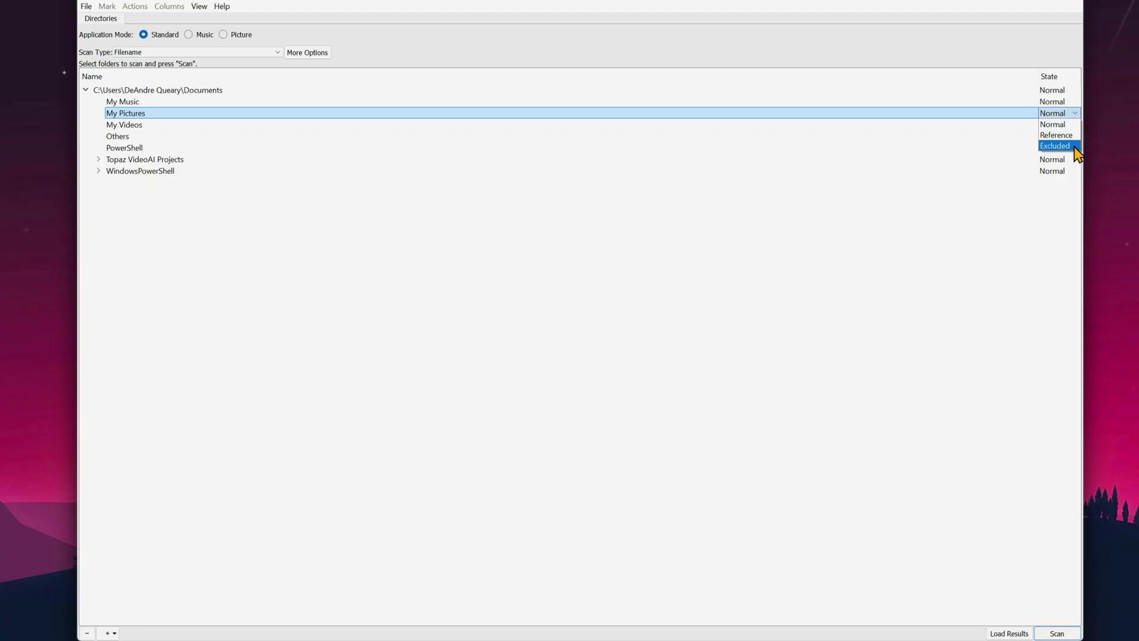
pyautogui.click(484, 208)
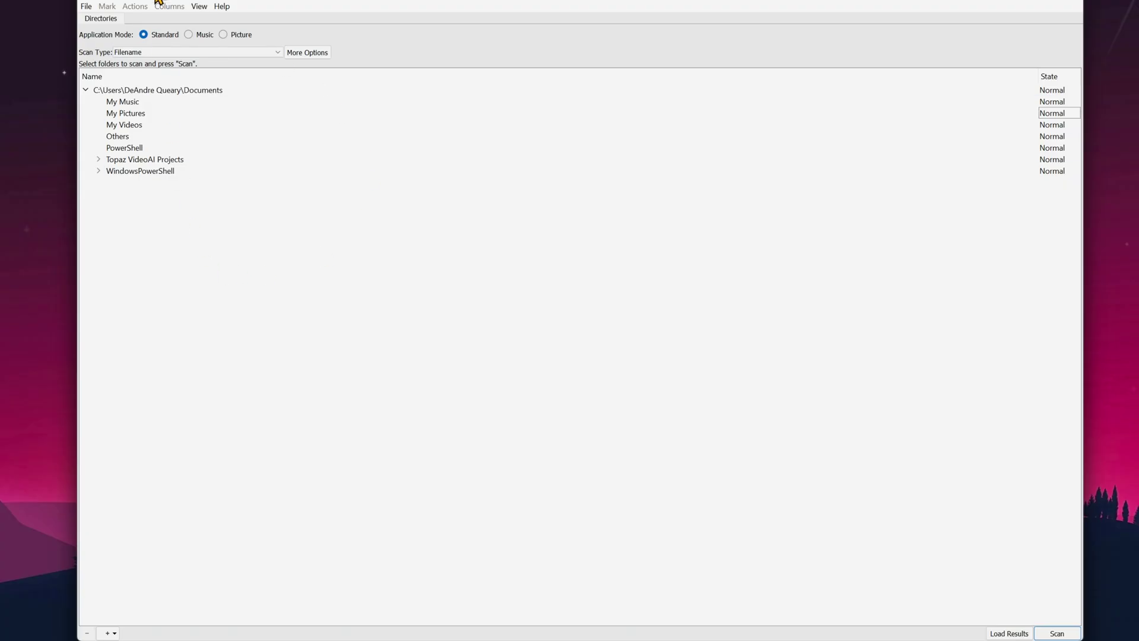
pyautogui.click(235, 35)
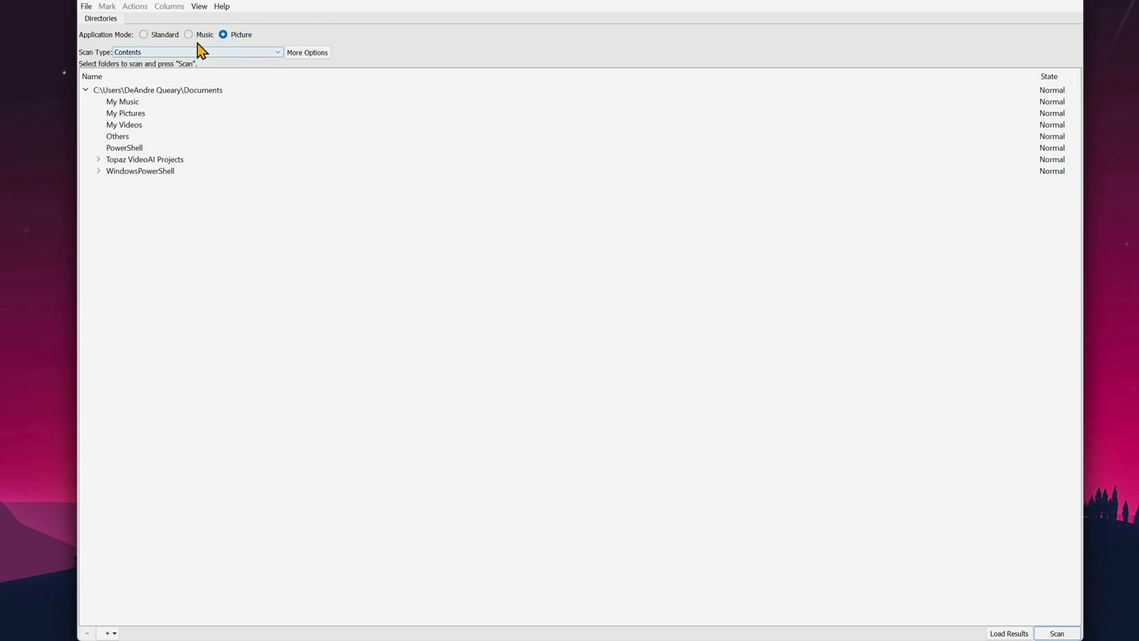
pyautogui.click(154, 38)
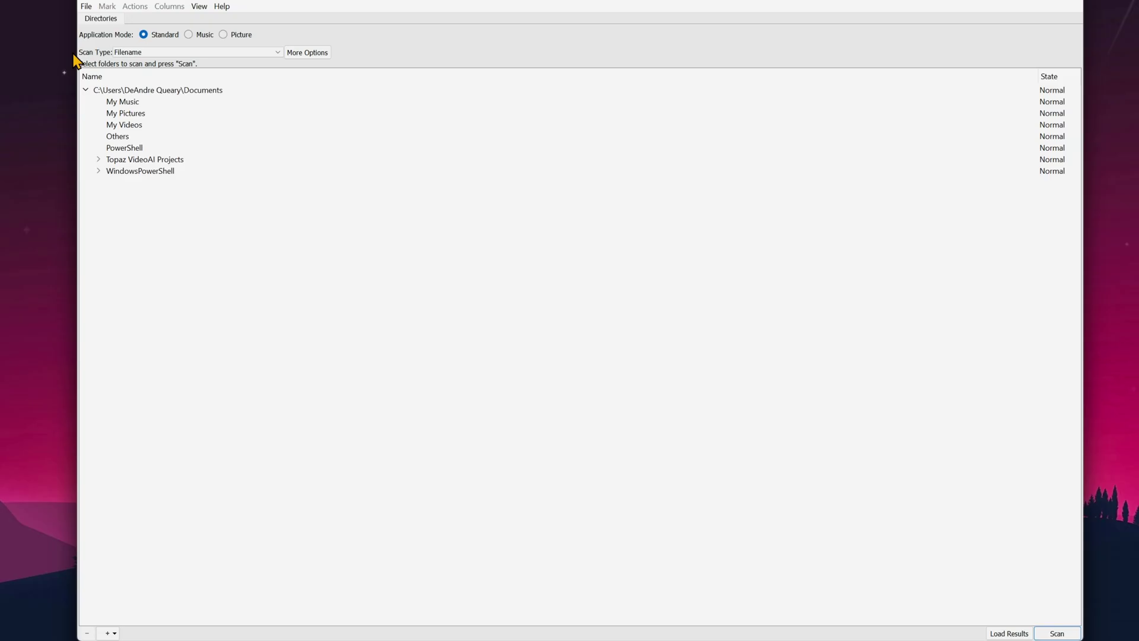
pyautogui.click(196, 53)
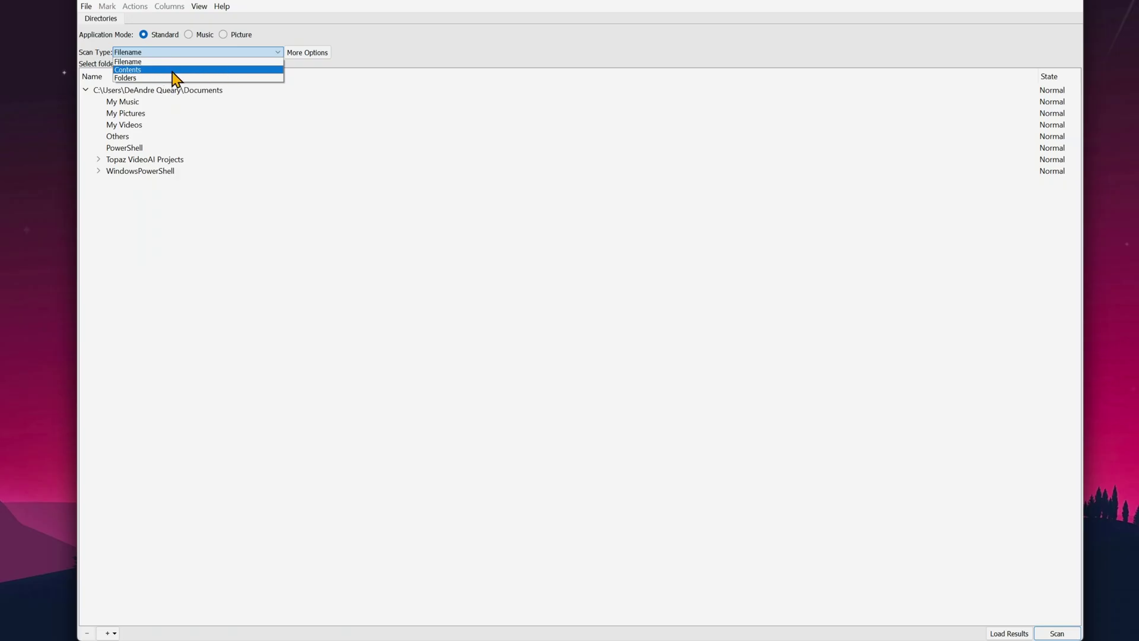
pyautogui.click(172, 72)
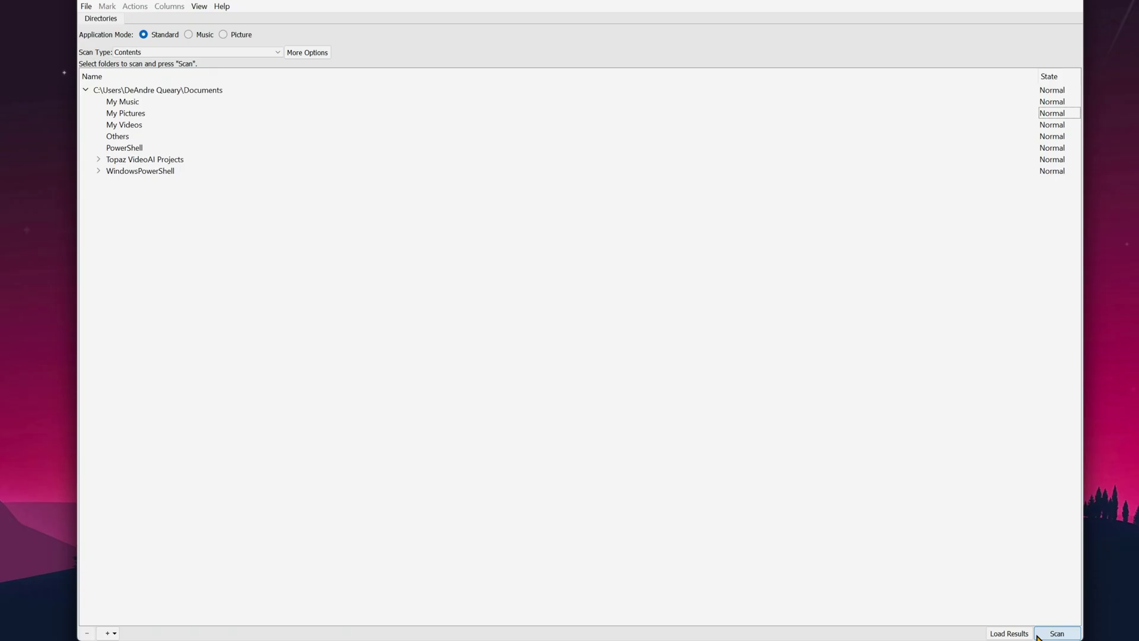
# Scan Documents, widen the Filename and Folder columns, and review the how to use.md and README.md results
pyautogui.click(1060, 634)
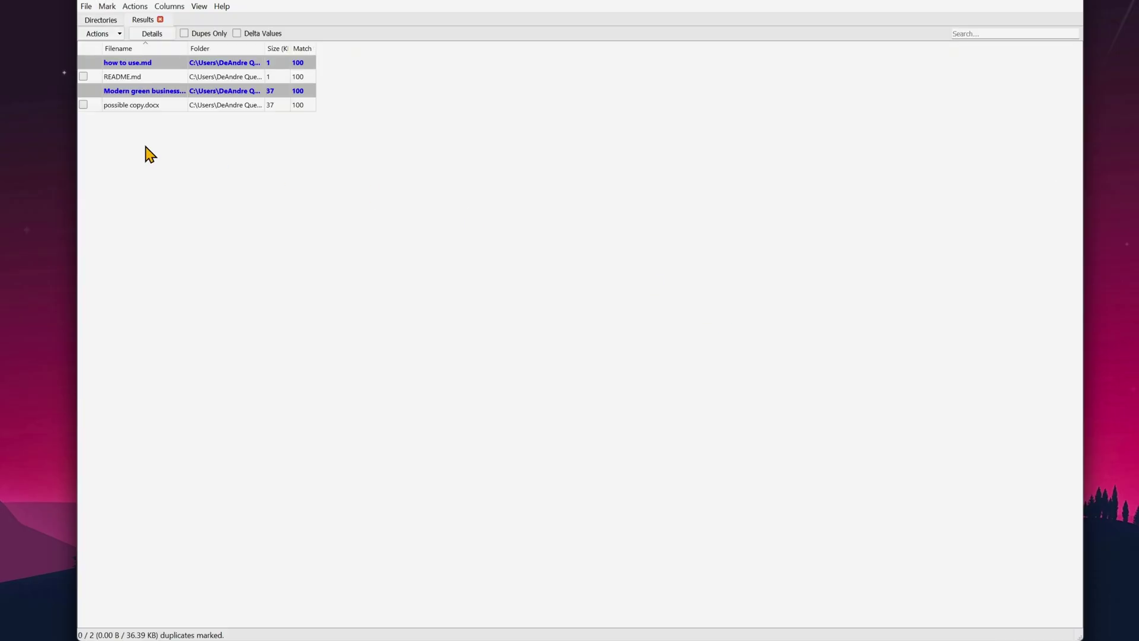
pyautogui.moveTo(188, 48); pyautogui.dragTo(294, 48)
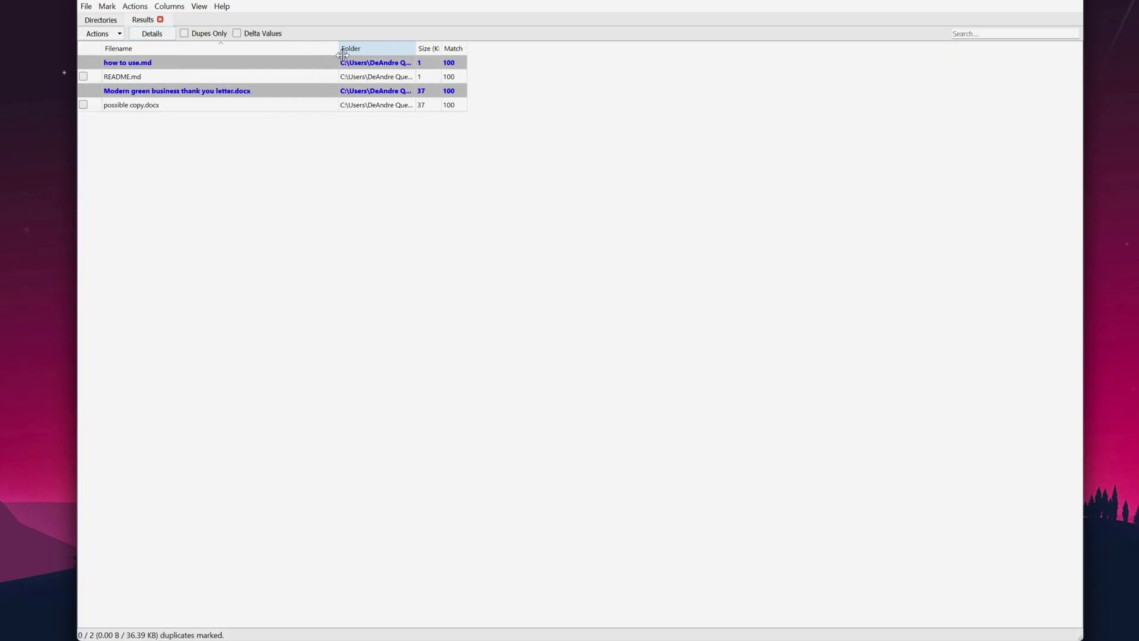
pyautogui.doubleClick(371, 48)
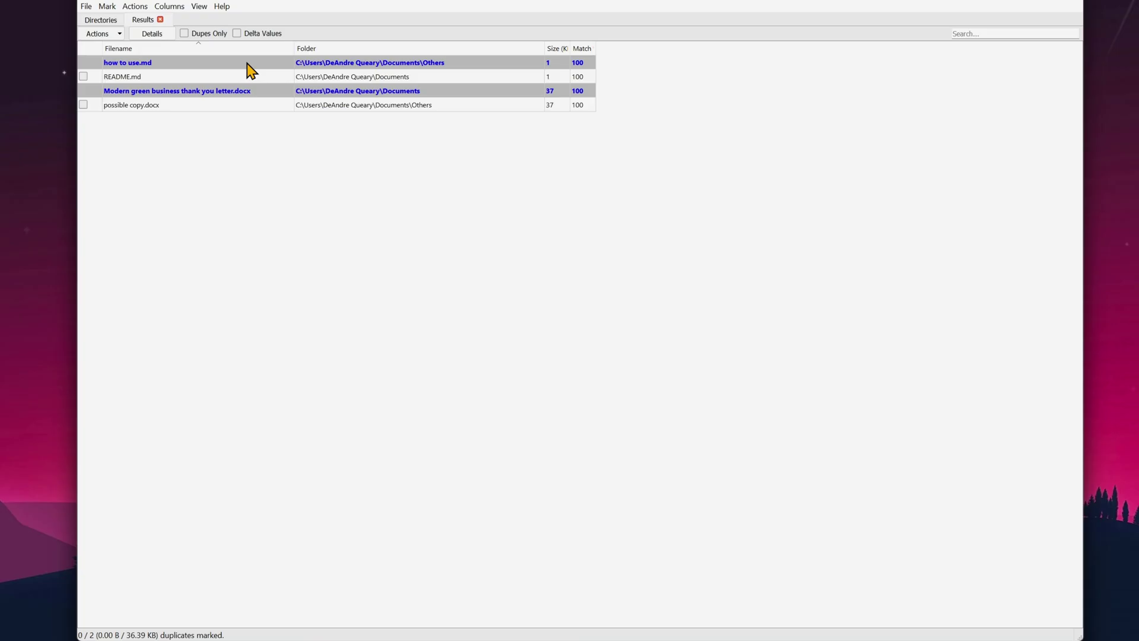
pyautogui.click(237, 65)
pyautogui.click(240, 116)
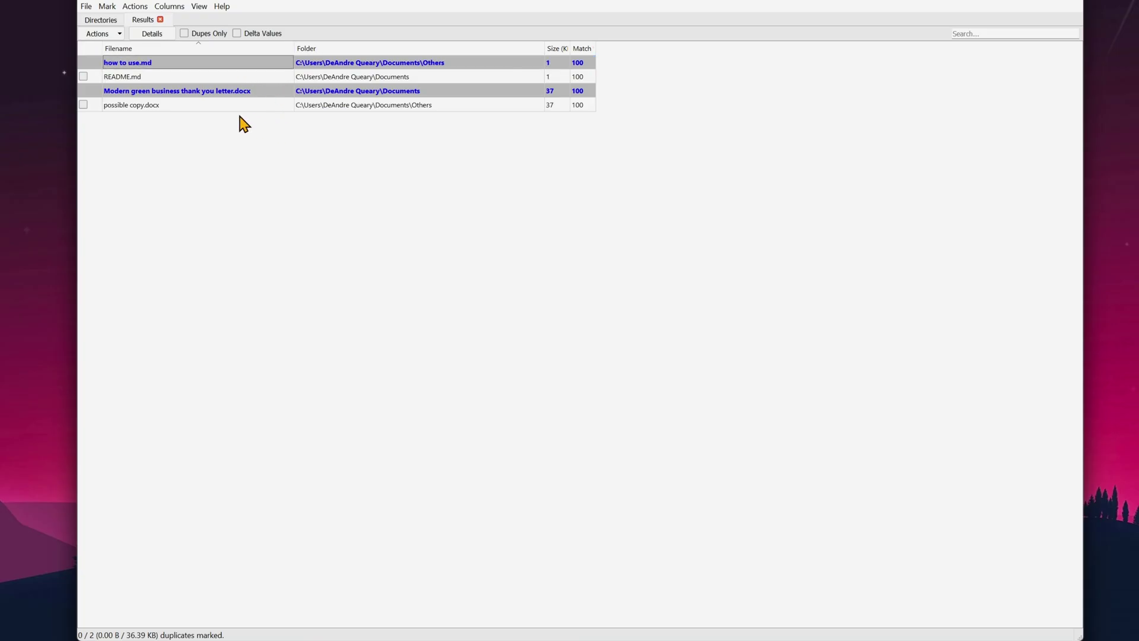
pyautogui.click(197, 65)
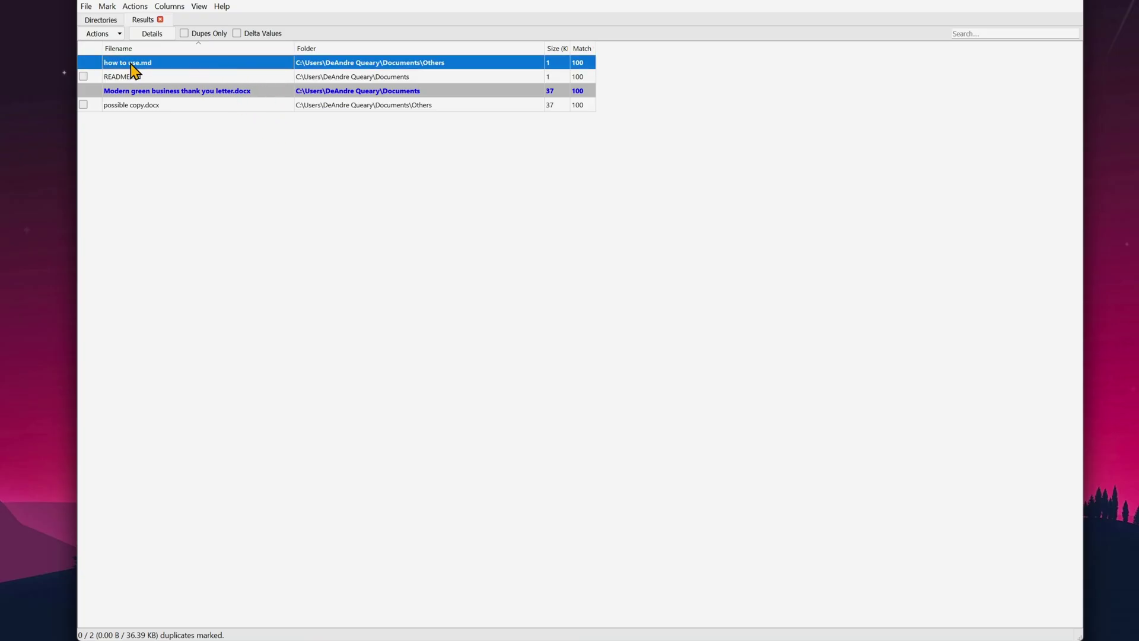
pyautogui.click(219, 77)
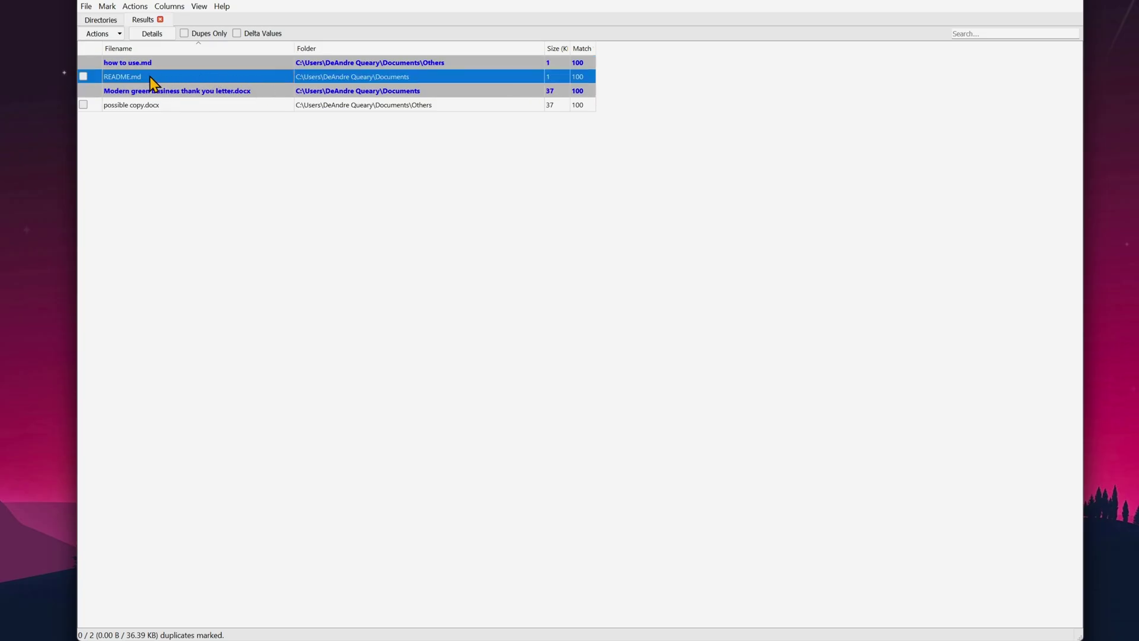
pyautogui.click(181, 61)
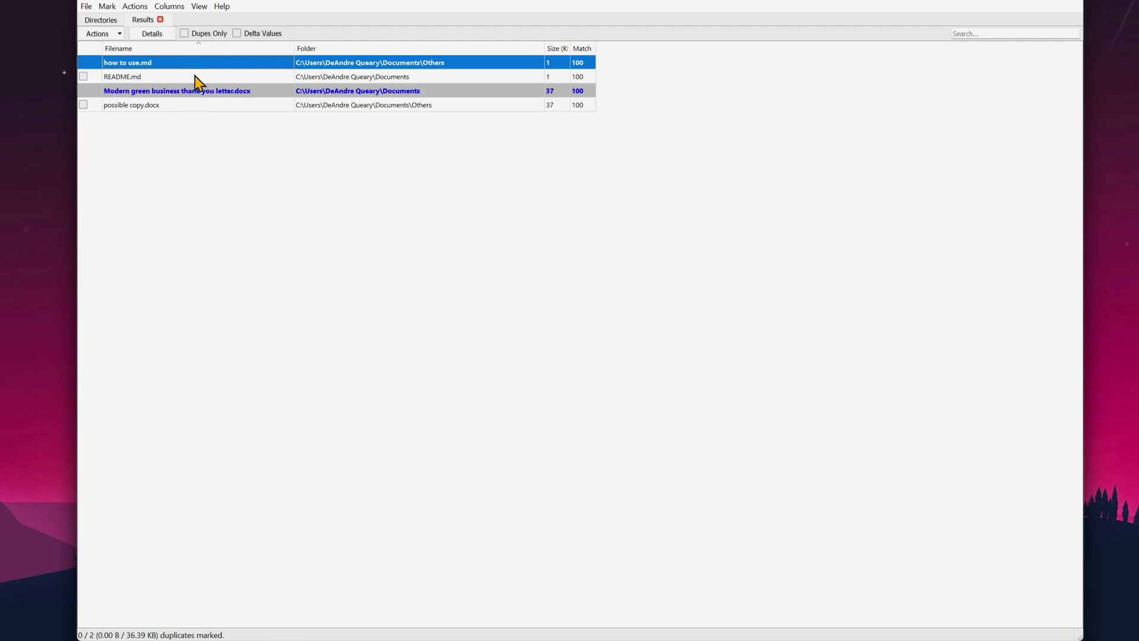
# Open how to use.md and README.md in separate Notepad++ windows to compare their text
pyautogui.doubleClick(224, 64)
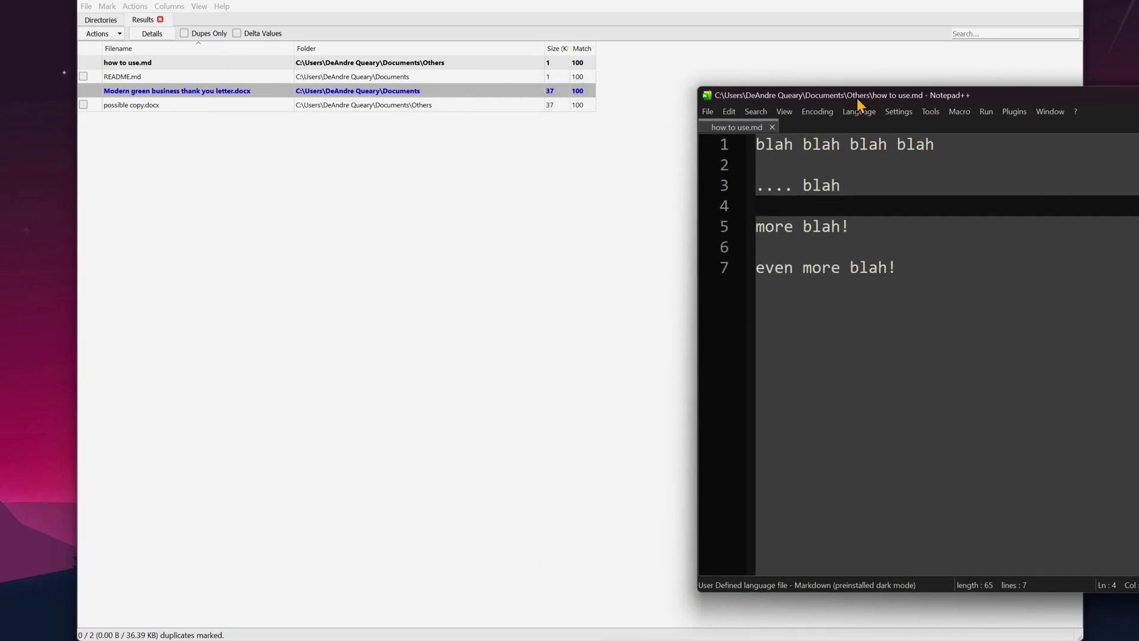
pyautogui.click(444, 64)
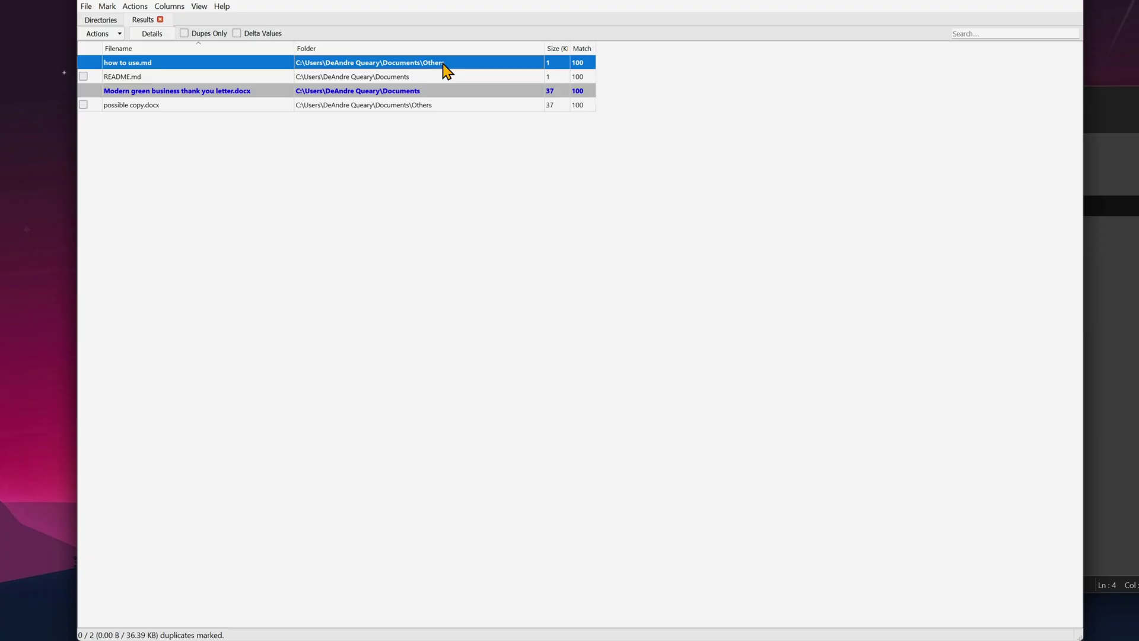
pyautogui.click(169, 77)
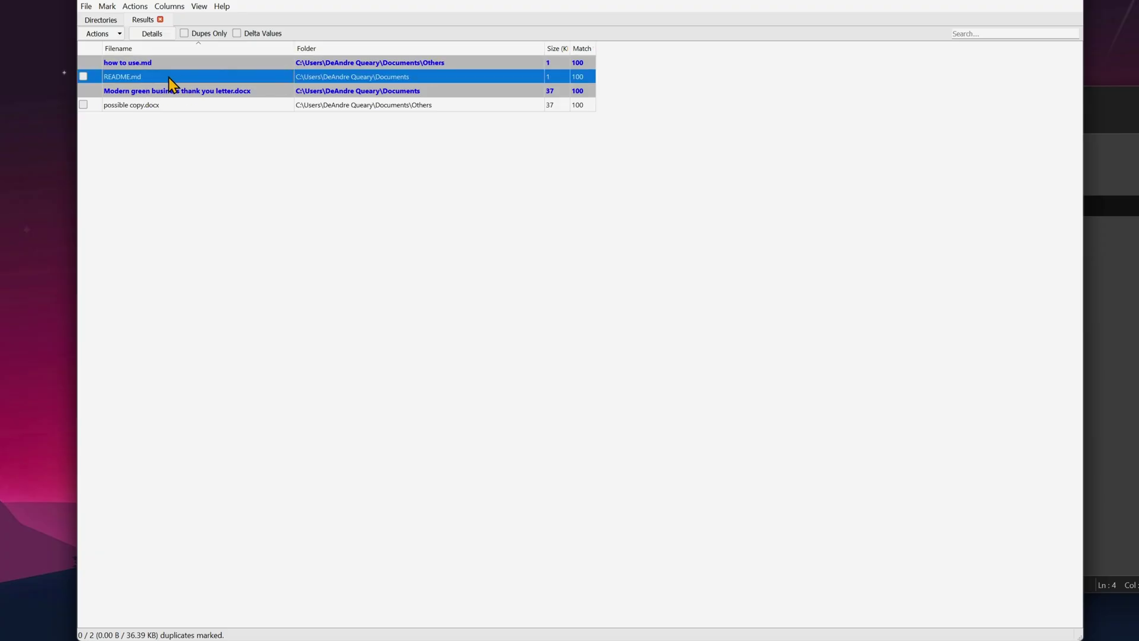
pyautogui.doubleClick(136, 76)
pyautogui.click(719, 128)
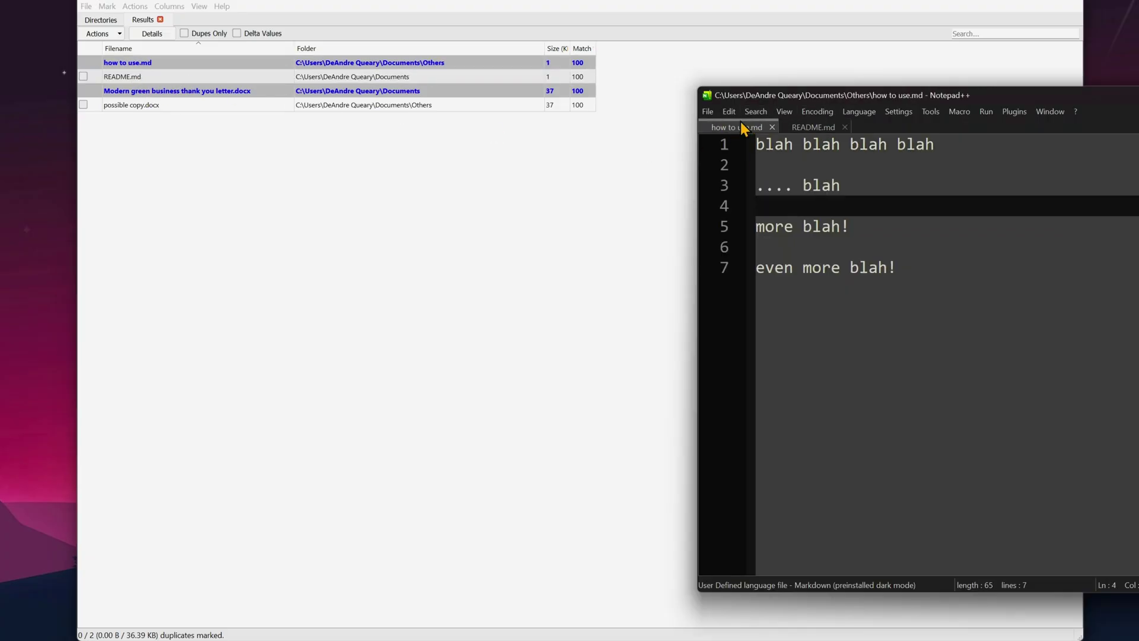
pyautogui.moveTo(742, 128); pyautogui.dragTo(297, 267)
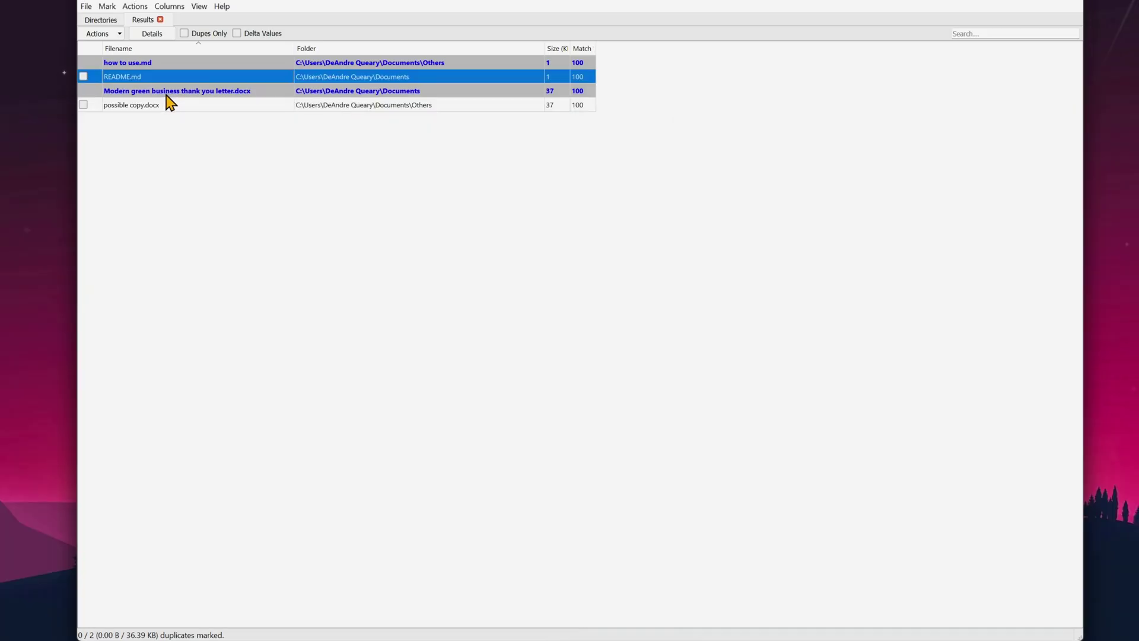
pyautogui.click(166, 92)
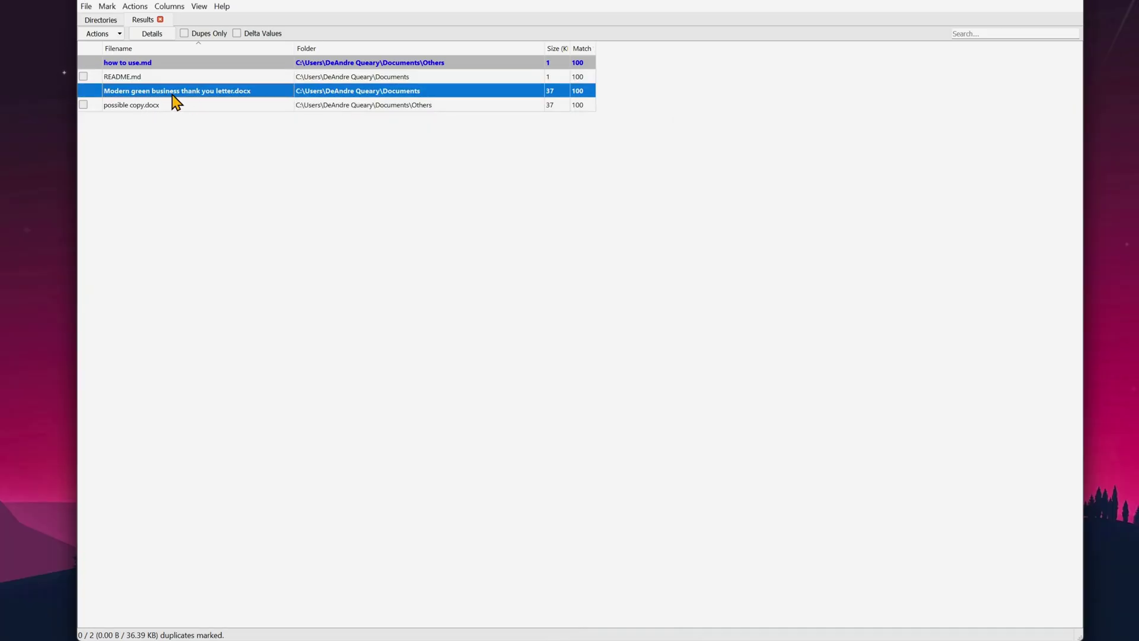
# Open the thank-you letter and possible copy.docx in Word, compare them, then close both
pyautogui.doubleClick(173, 95)
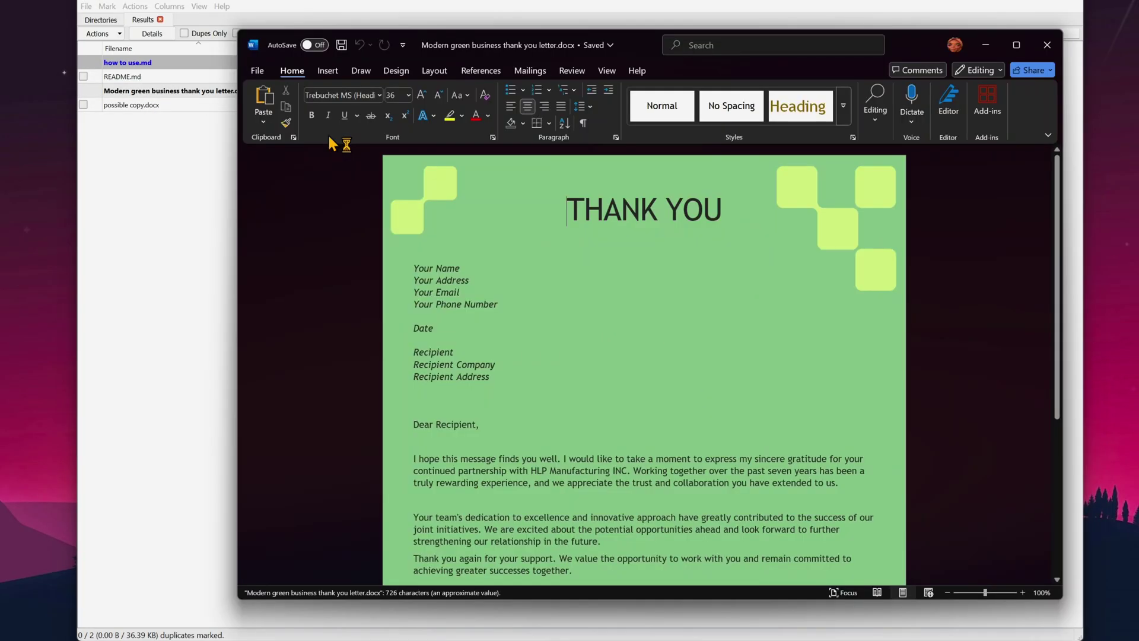
pyautogui.click(175, 107)
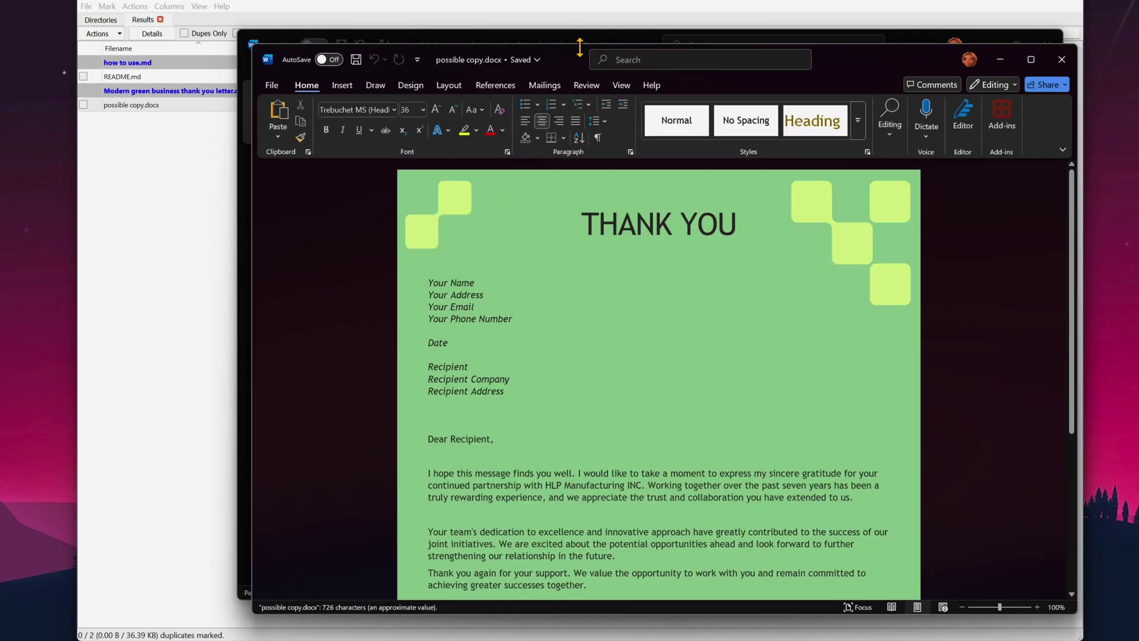
pyautogui.moveTo(580, 60); pyautogui.dragTo(28, 161)
pyautogui.click(500, 157)
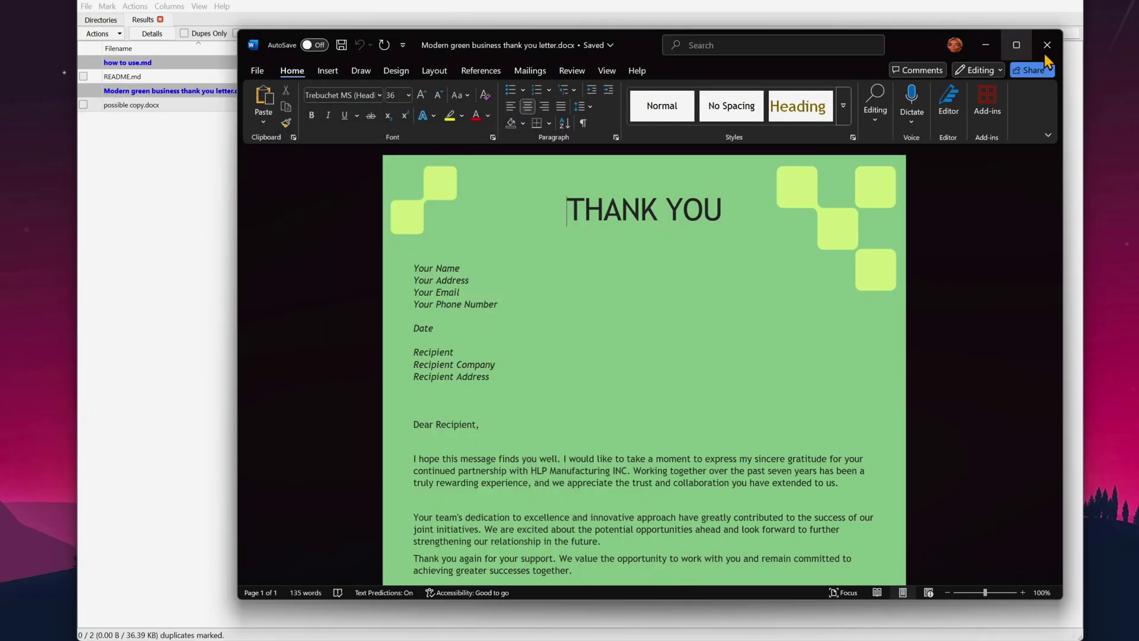
pyautogui.click(1045, 53)
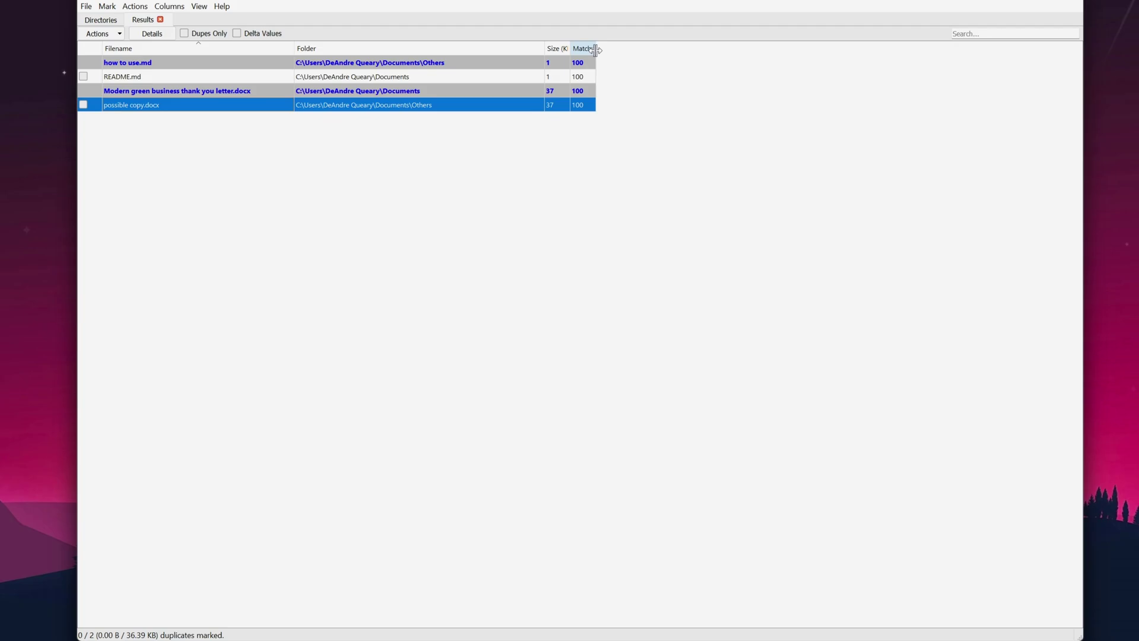
# Widen the Match % and Size (KB) result columns
pyautogui.moveTo(595, 50); pyautogui.dragTo(714, 50)
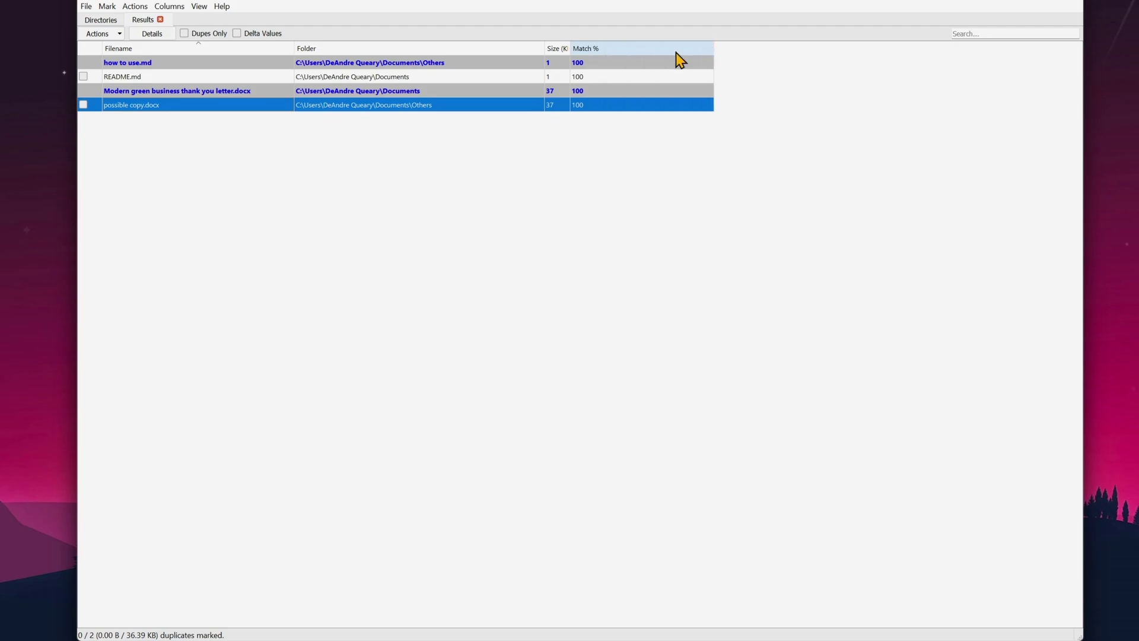
pyautogui.click(605, 63)
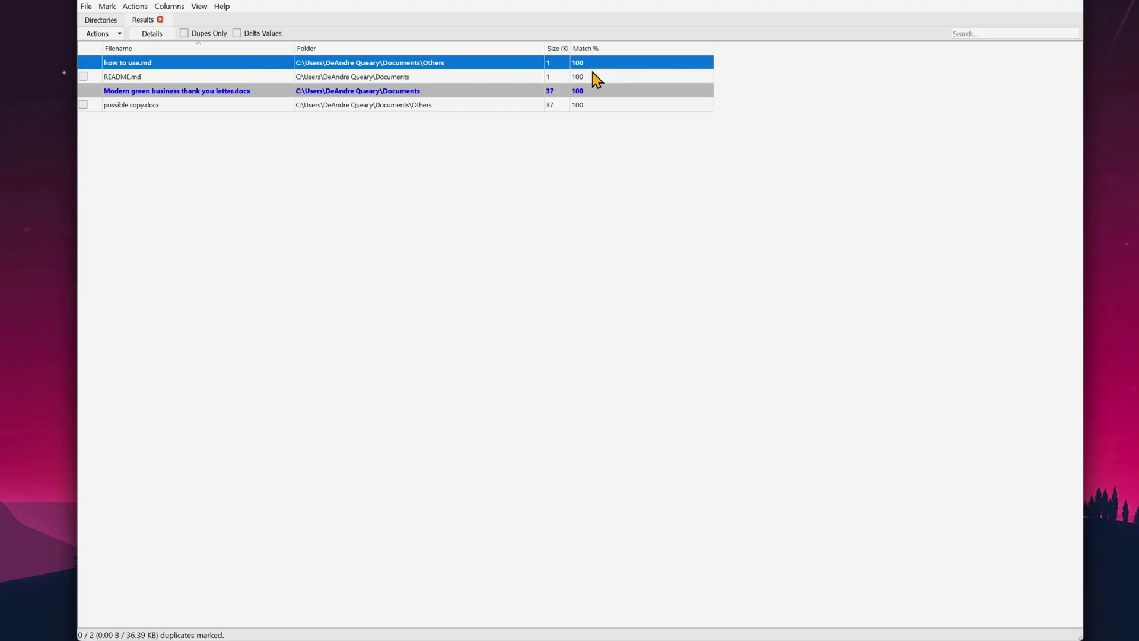
pyautogui.click(592, 76)
pyautogui.click(610, 105)
pyautogui.click(620, 63)
pyautogui.moveTo(569, 48); pyautogui.dragTo(609, 48)
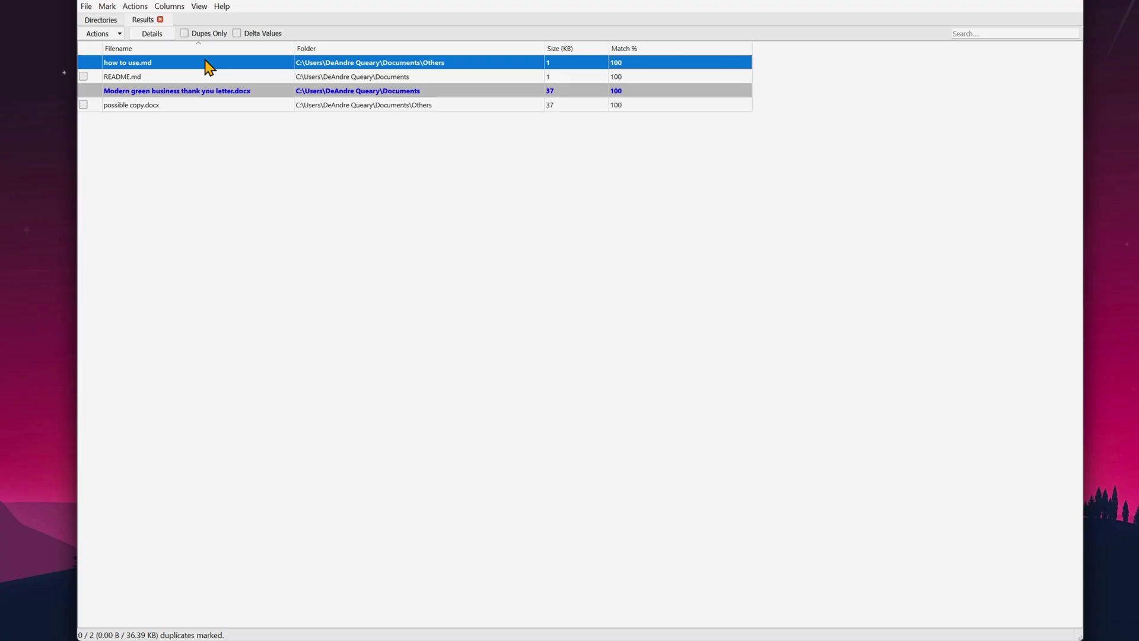
# Show only duplicates, mark both, and choose Send Marked to Recycle Bin
pyautogui.click(202, 36)
pyautogui.hotkey('ctrl', 'a')
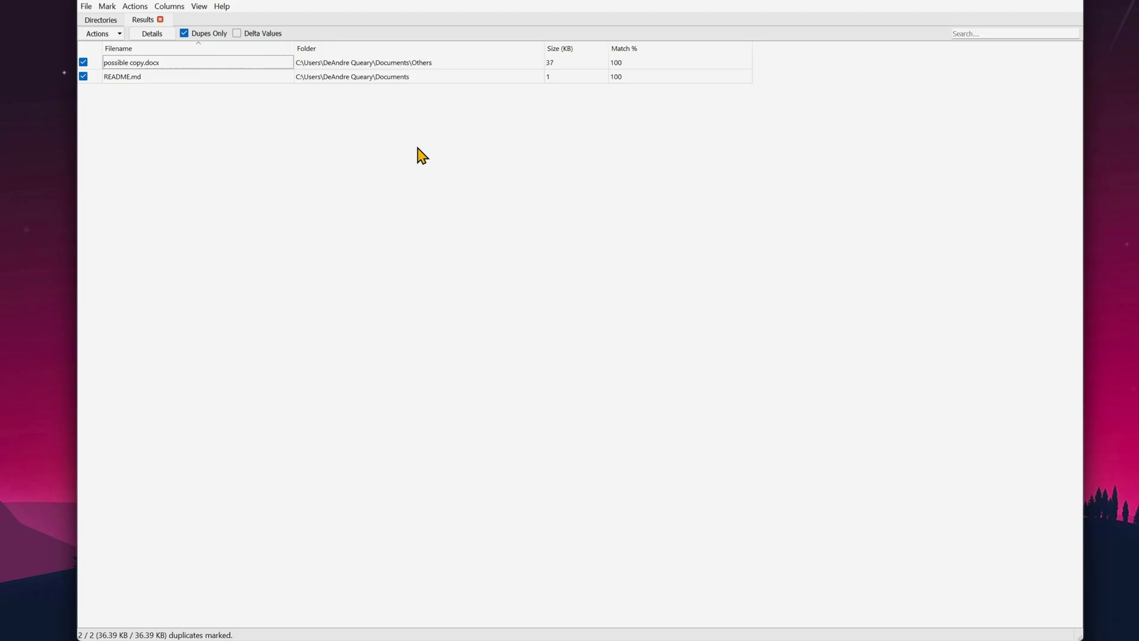
pyautogui.rightClick(257, 67)
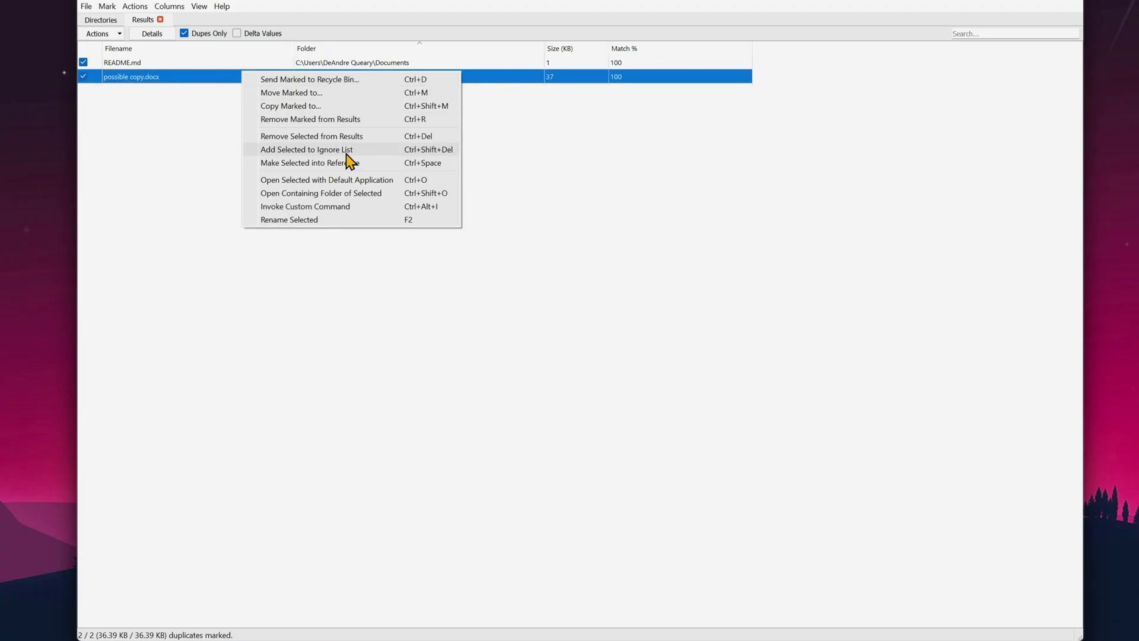
pyautogui.click(328, 83)
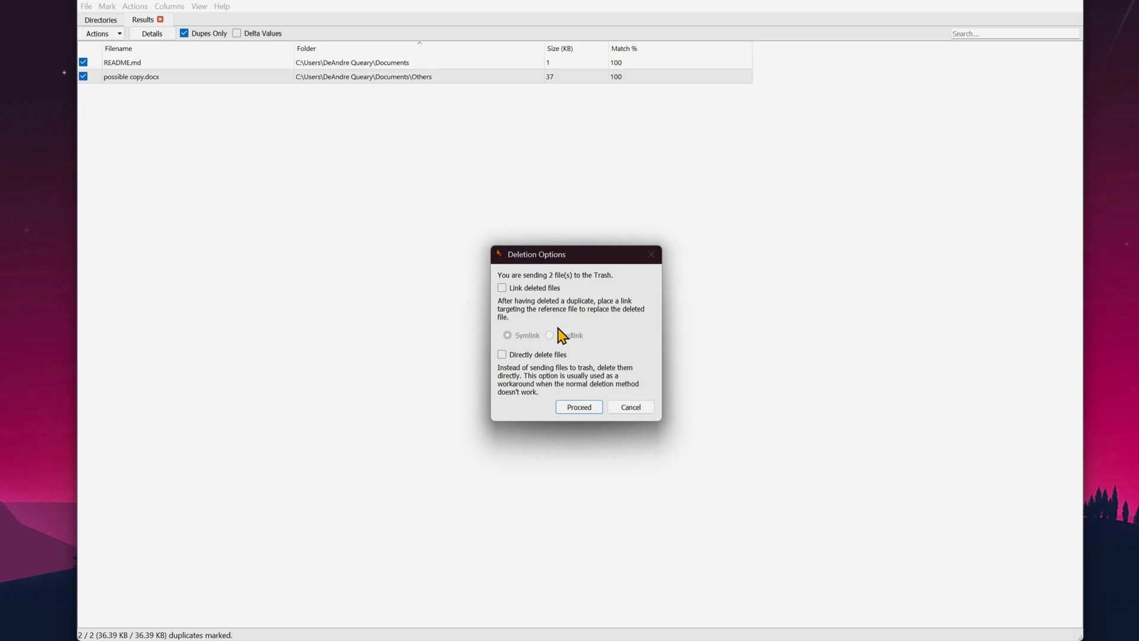
# Toggle 'Link deleted files' on and off, then proceed to trash the two duplicates
pyautogui.click(536, 288)
pyautogui.click(537, 288)
pyautogui.click(579, 407)
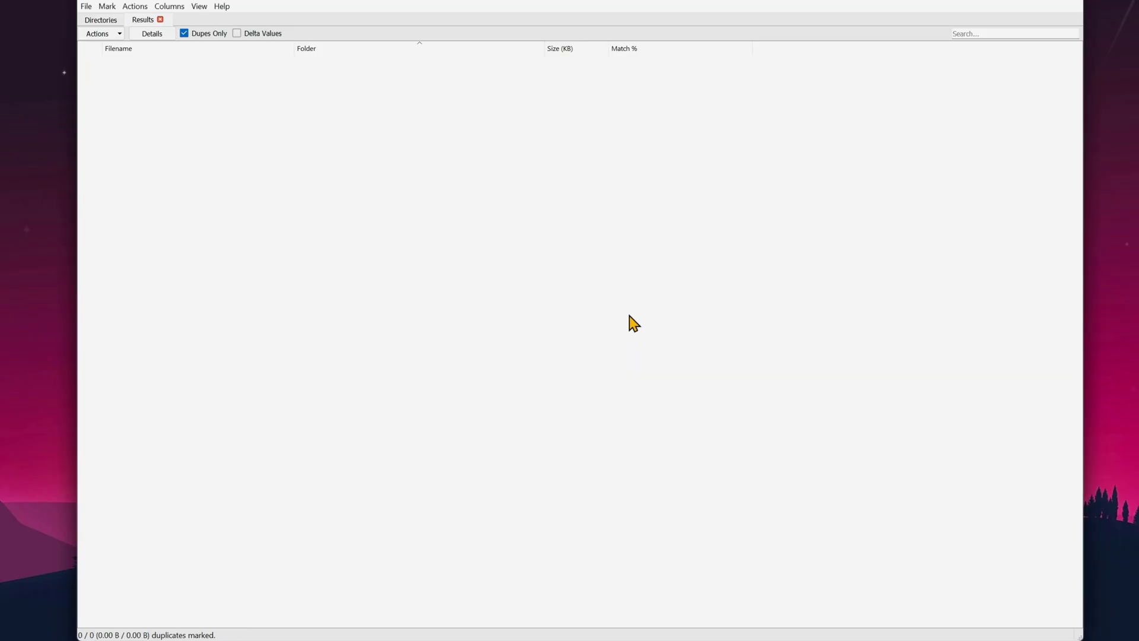
# Rescan Documents and dismiss the 'No duplicates found' message
pyautogui.click(1046, 630)
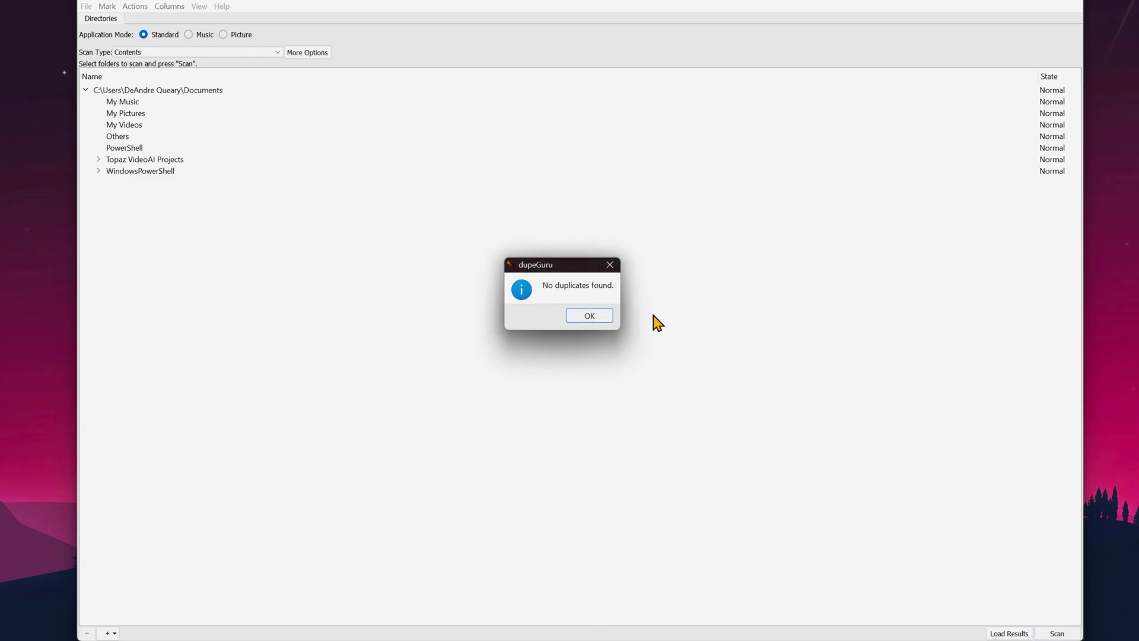
pyautogui.press('Return')
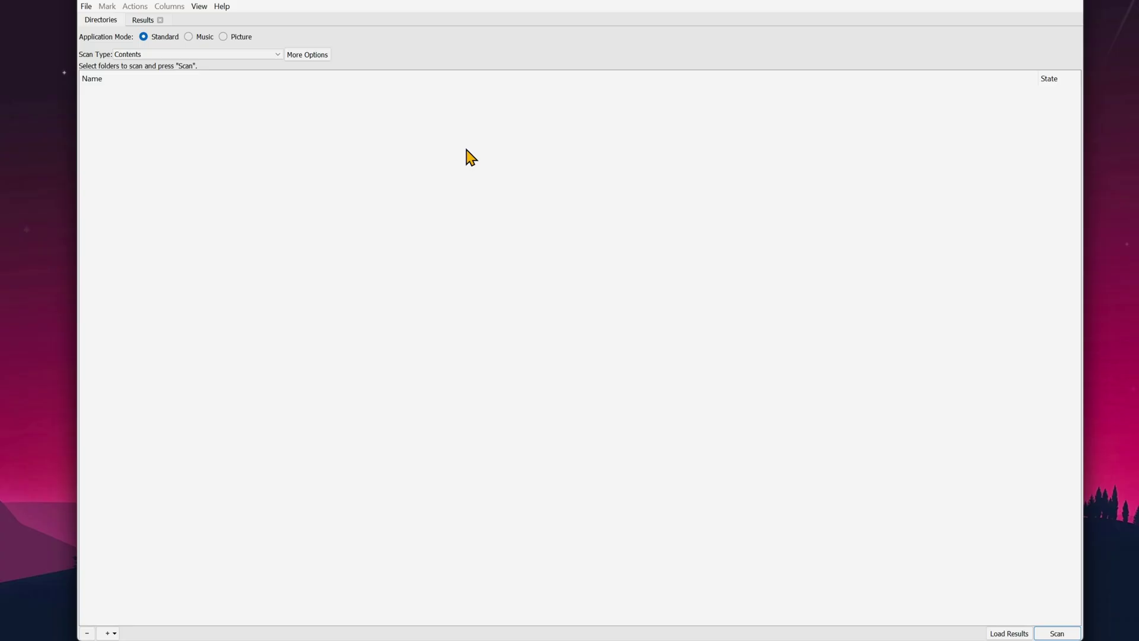
# Add the Desktop fotos folder as dupeGuru's only scan location
pyautogui.click(107, 633)
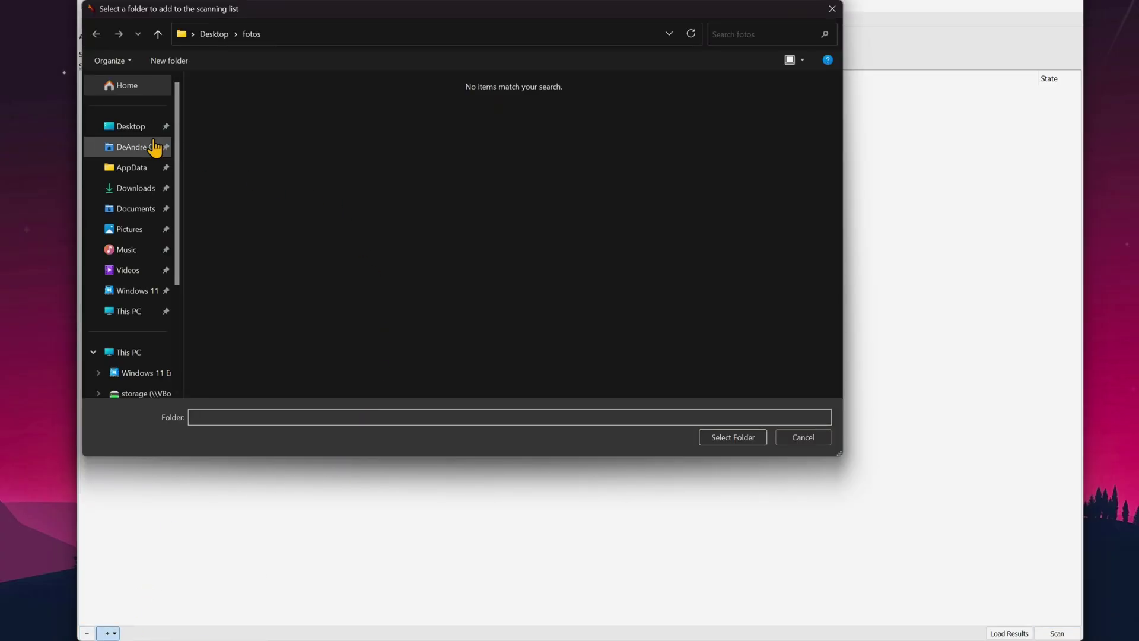
pyautogui.click(136, 126)
pyautogui.doubleClick(306, 101)
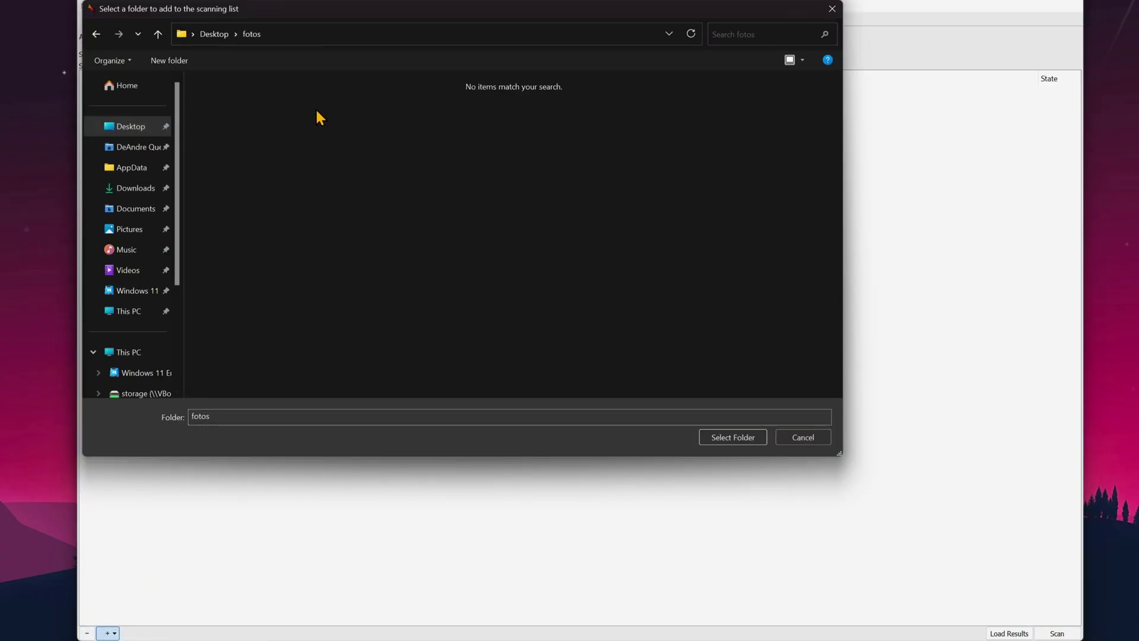
pyautogui.click(739, 439)
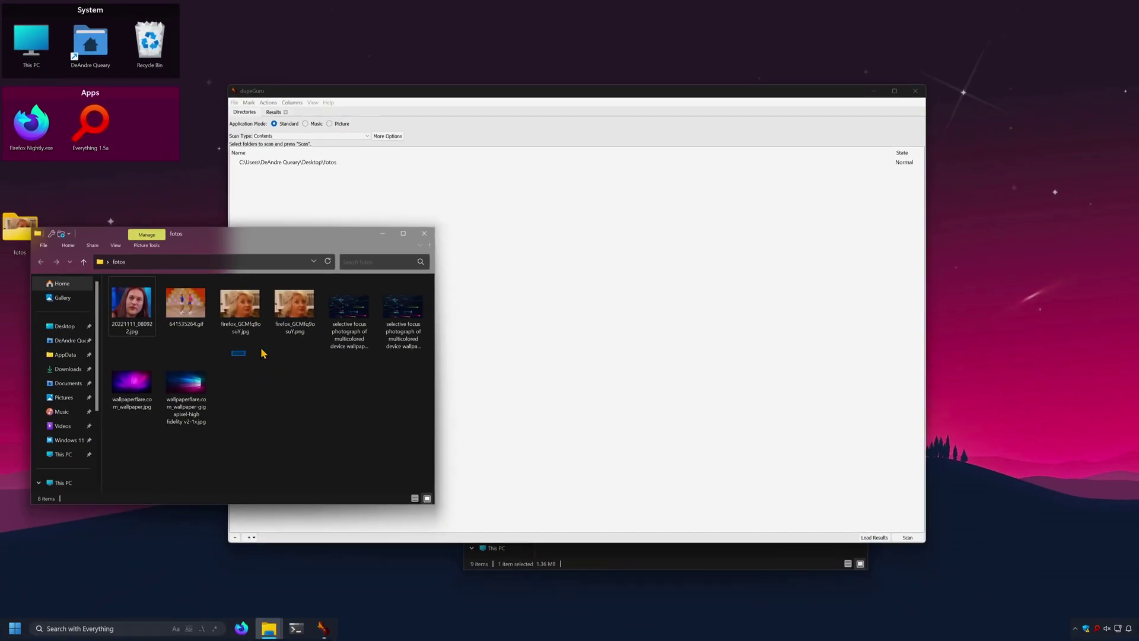
pyautogui.moveTo(262, 351); pyautogui.dragTo(453, 310)
pyautogui.click(501, 331)
# Scan fotos and view both duplicate selective focus wallpapers in the image viewer
pyautogui.click(907, 537)
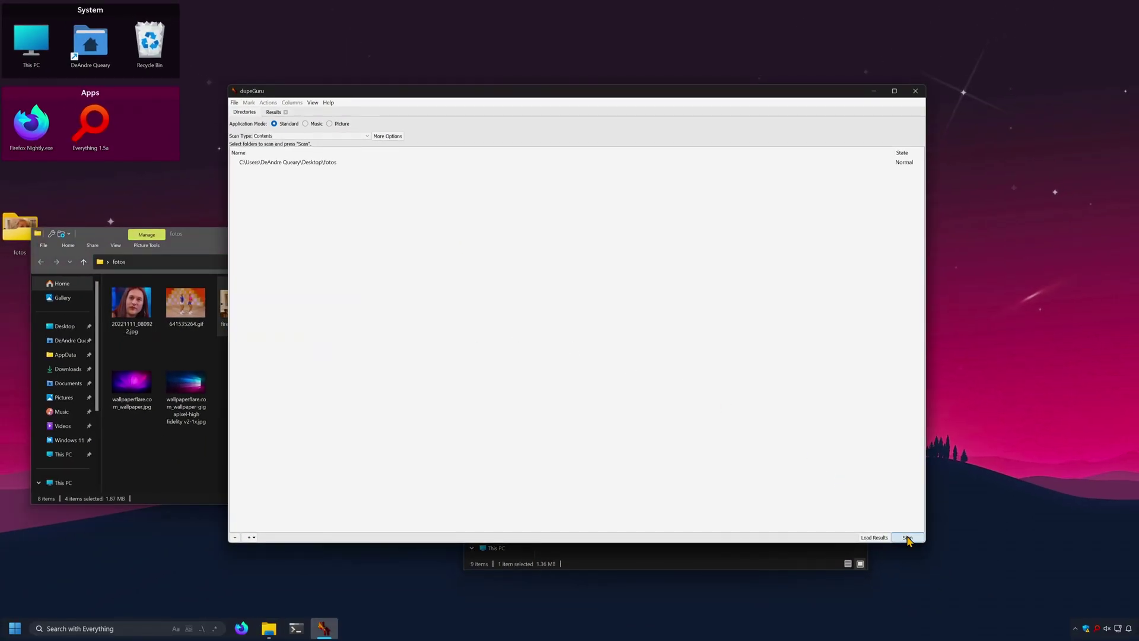
pyautogui.click(584, 333)
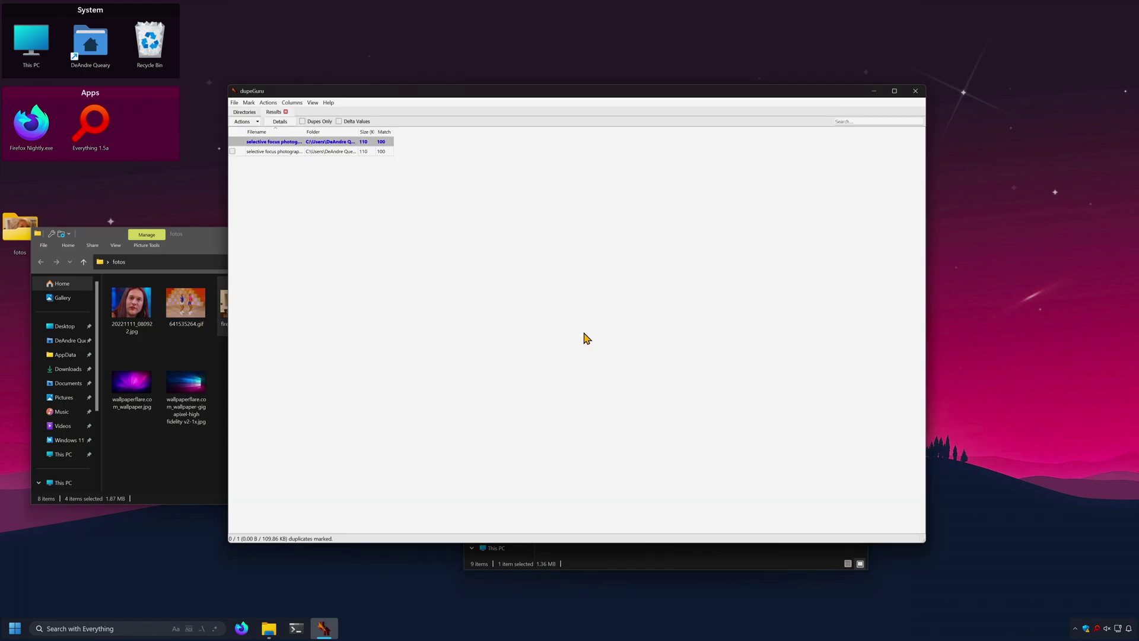
pyautogui.doubleClick(356, 147)
pyautogui.click(864, 64)
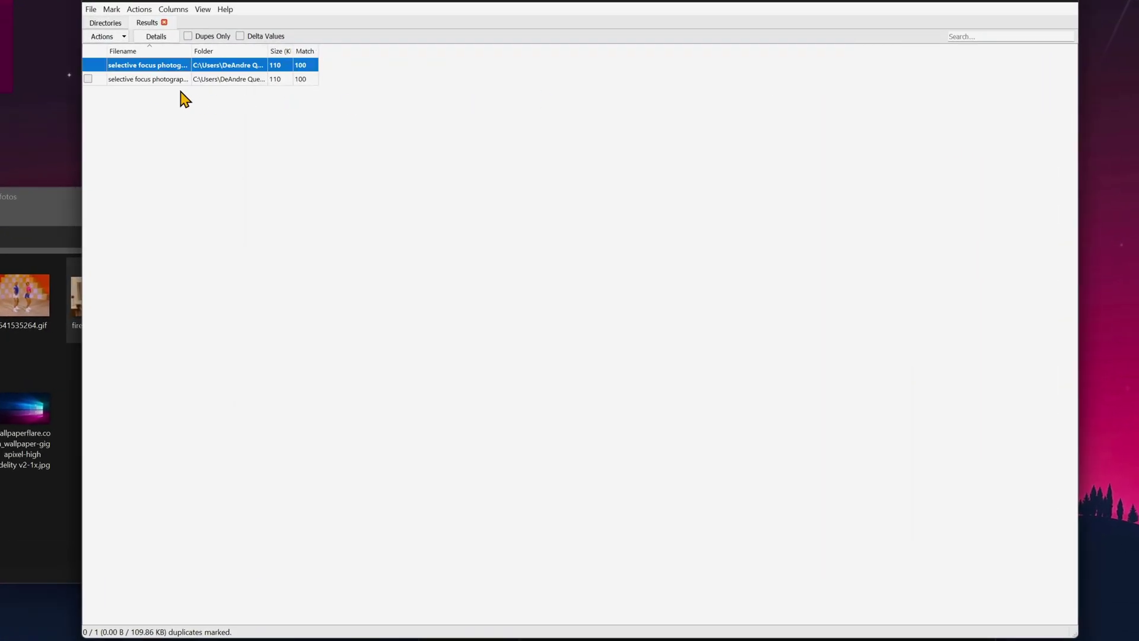
pyautogui.doubleClick(172, 79)
pyautogui.click(879, 68)
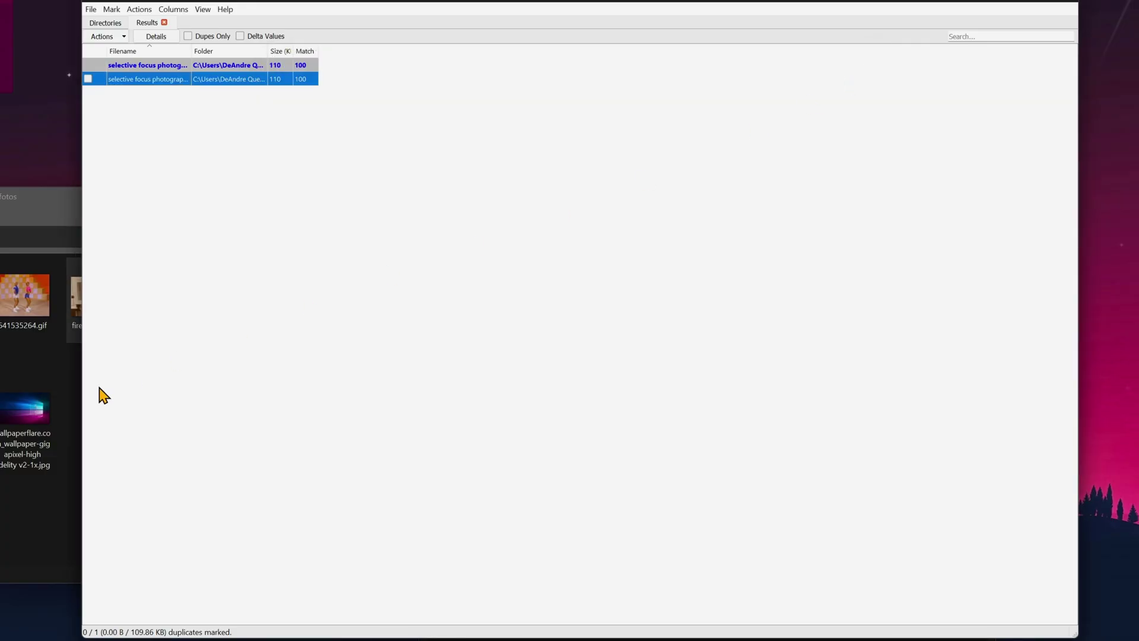
pyautogui.click(30, 314)
# Rescan fotos in Picture mode, pairing the firefox PNG and JPG, and select the PNG
pyautogui.moveTo(100, 358)
pyautogui.mouseDown()
pyautogui.moveTo(200, 301)
pyautogui.moveTo(178, 306)
pyautogui.moveTo(257, 49)
pyautogui.mouseUp()
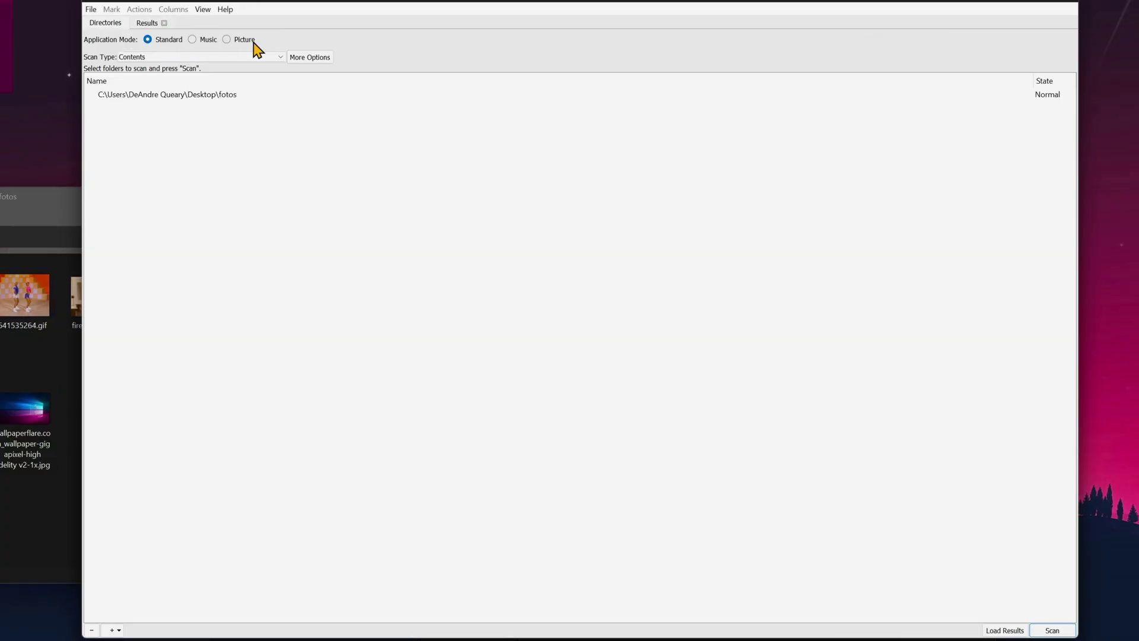
pyautogui.press('Return')
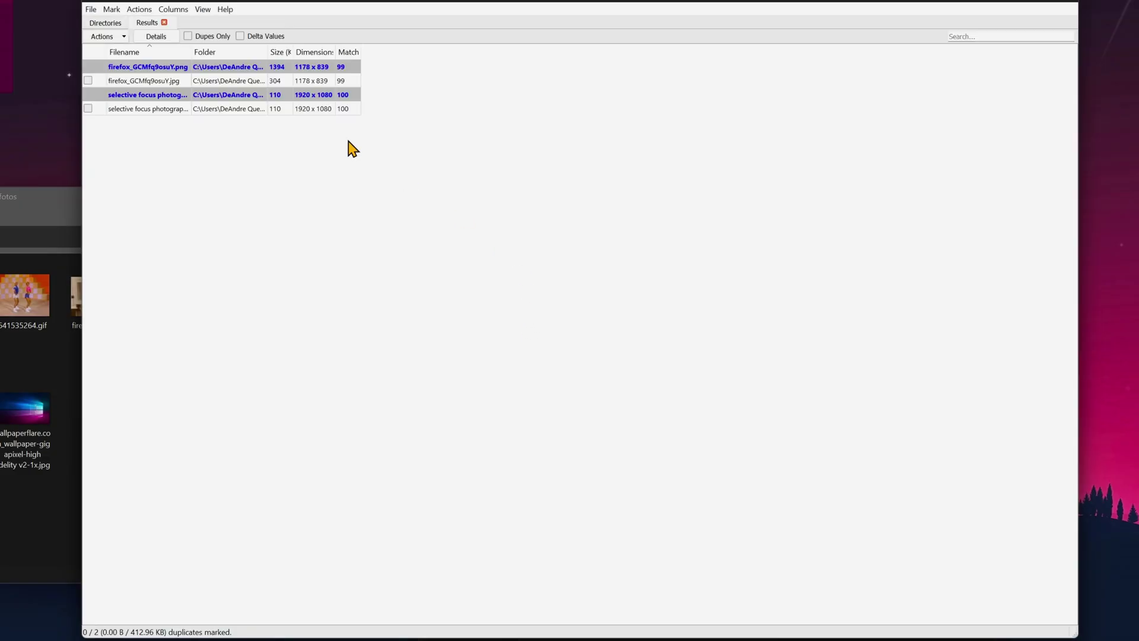
pyautogui.click(147, 76)
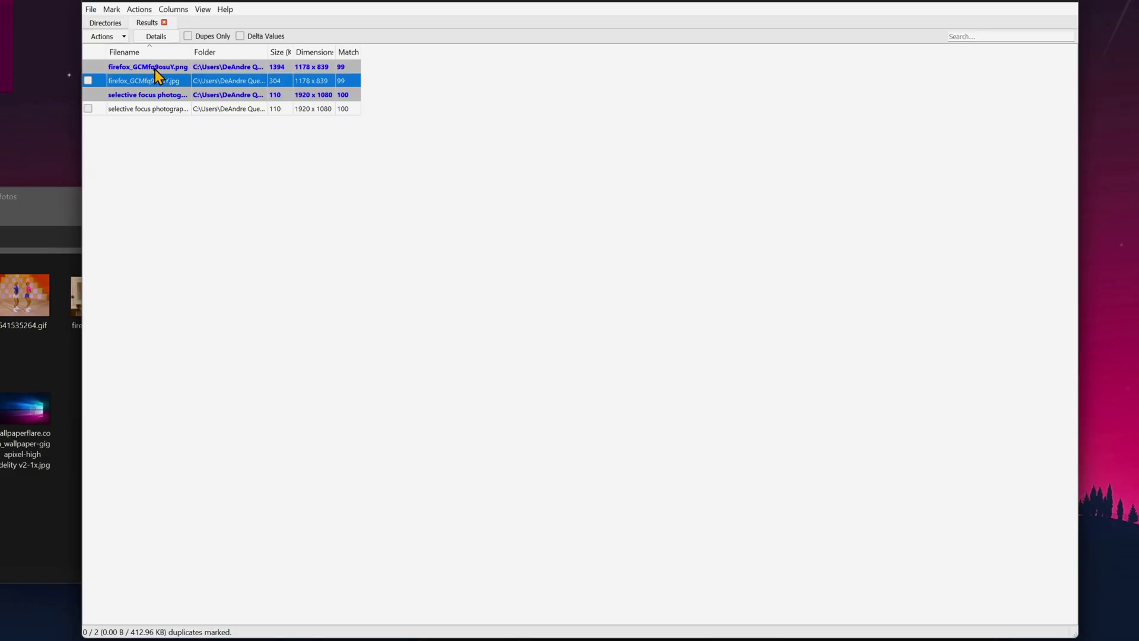
# Open the Details preview and dock it at the top of the window
pyautogui.click(161, 38)
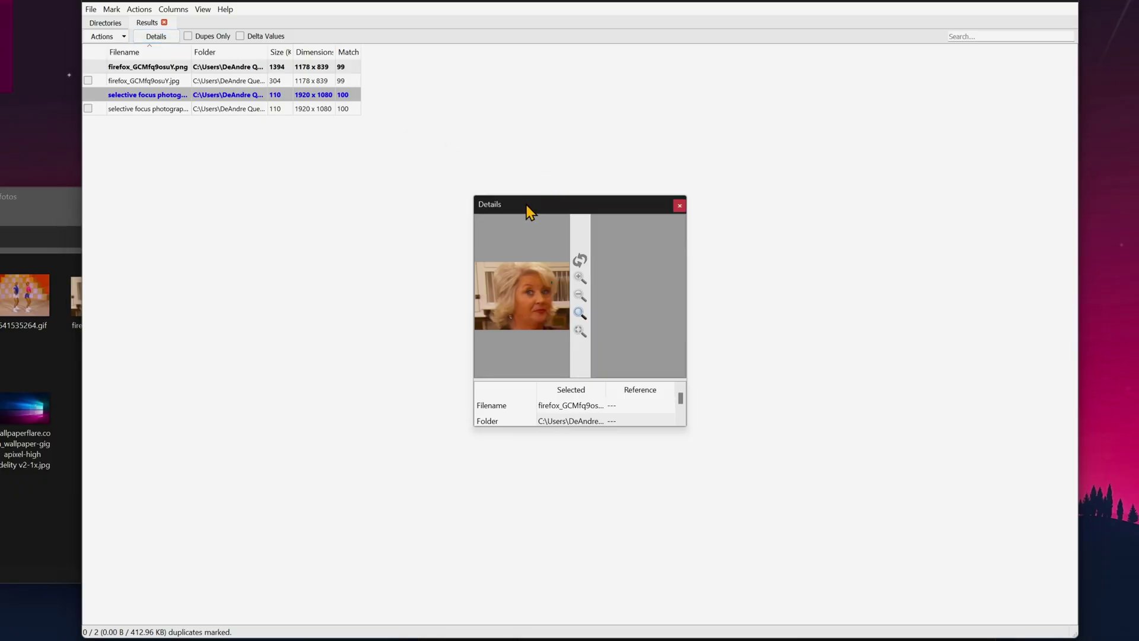
pyautogui.moveTo(526, 205); pyautogui.dragTo(483, 13)
pyautogui.moveTo(487, 23); pyautogui.dragTo(490, 34)
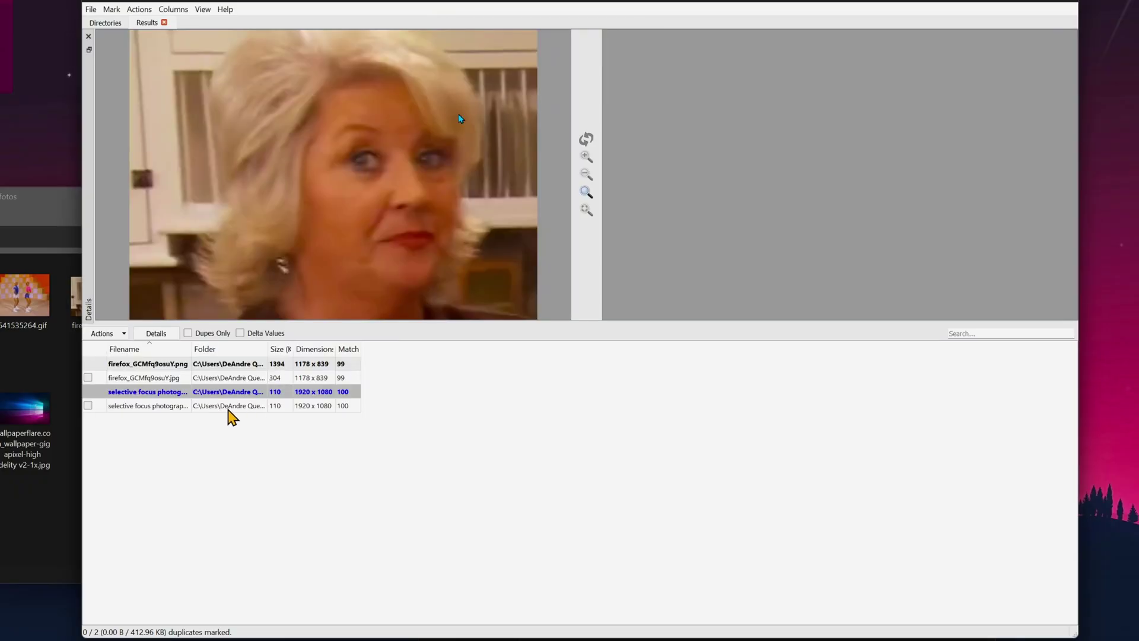
# Preview the wallpaper and firefox pairs, test zooming, and widen the Match % column
pyautogui.click(226, 407)
pyautogui.click(233, 392)
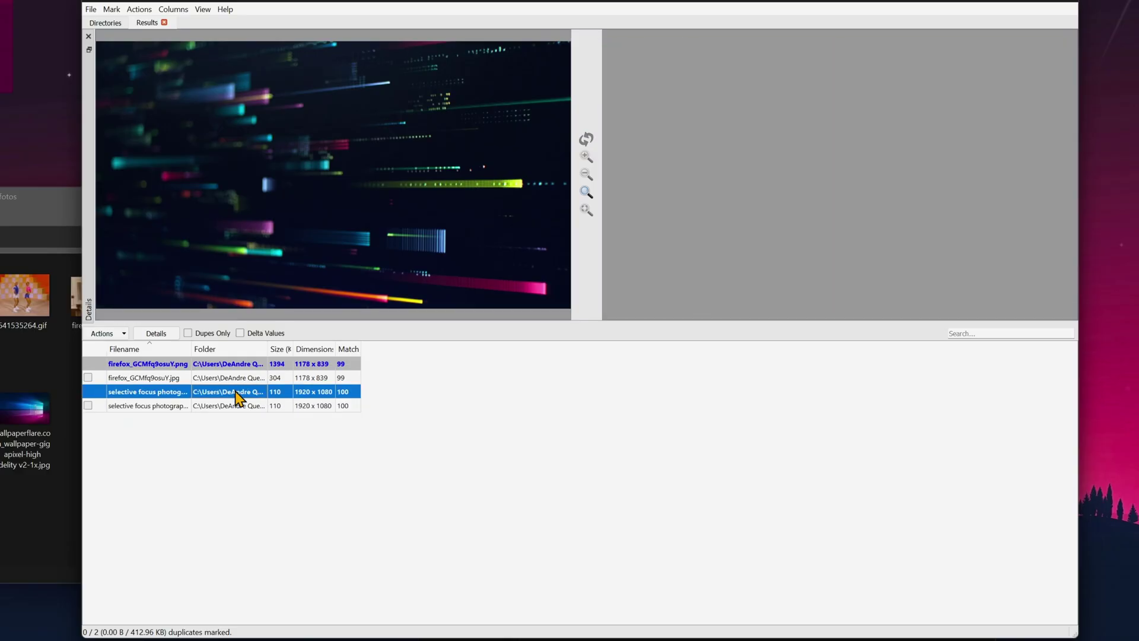
pyautogui.click(240, 377)
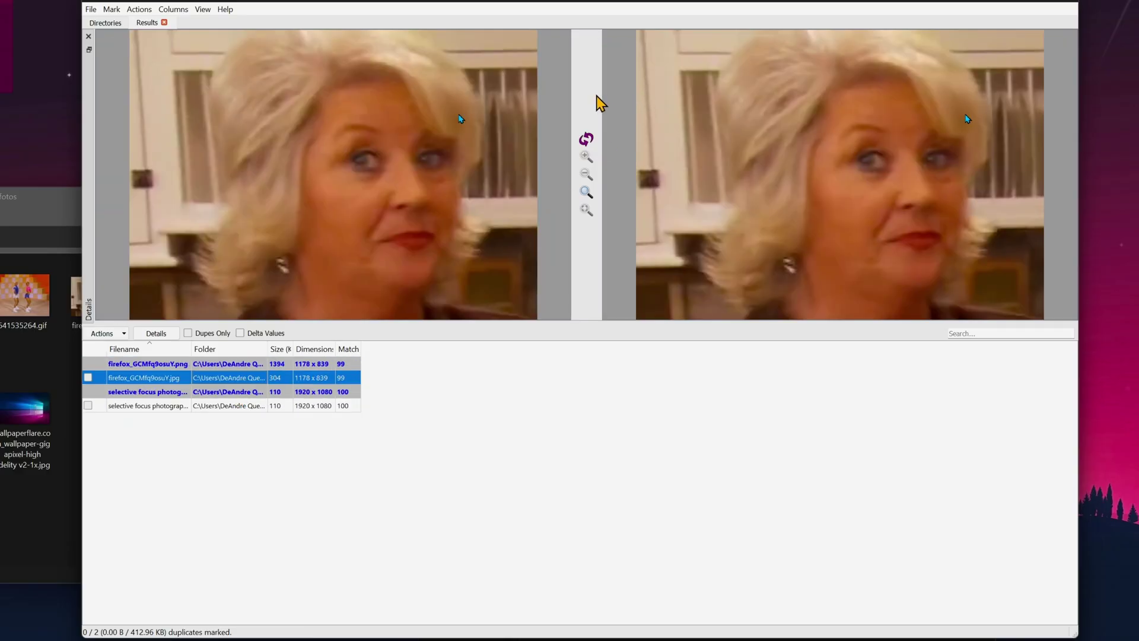
pyautogui.click(586, 191)
pyautogui.click(588, 175)
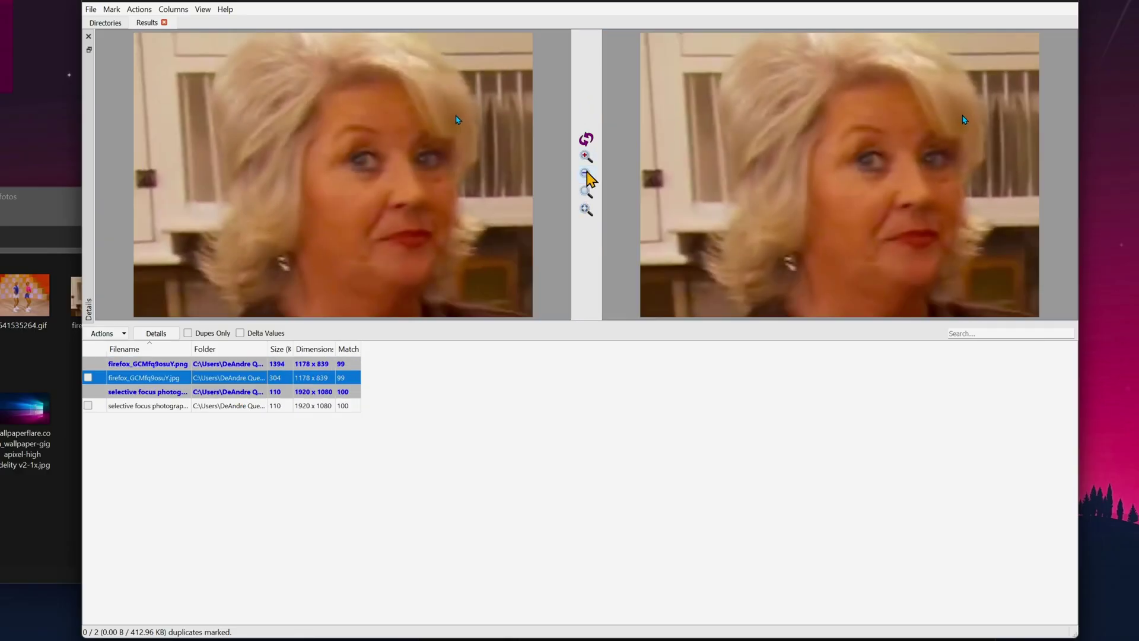
pyautogui.click(587, 156)
pyautogui.moveTo(361, 349); pyautogui.dragTo(445, 349)
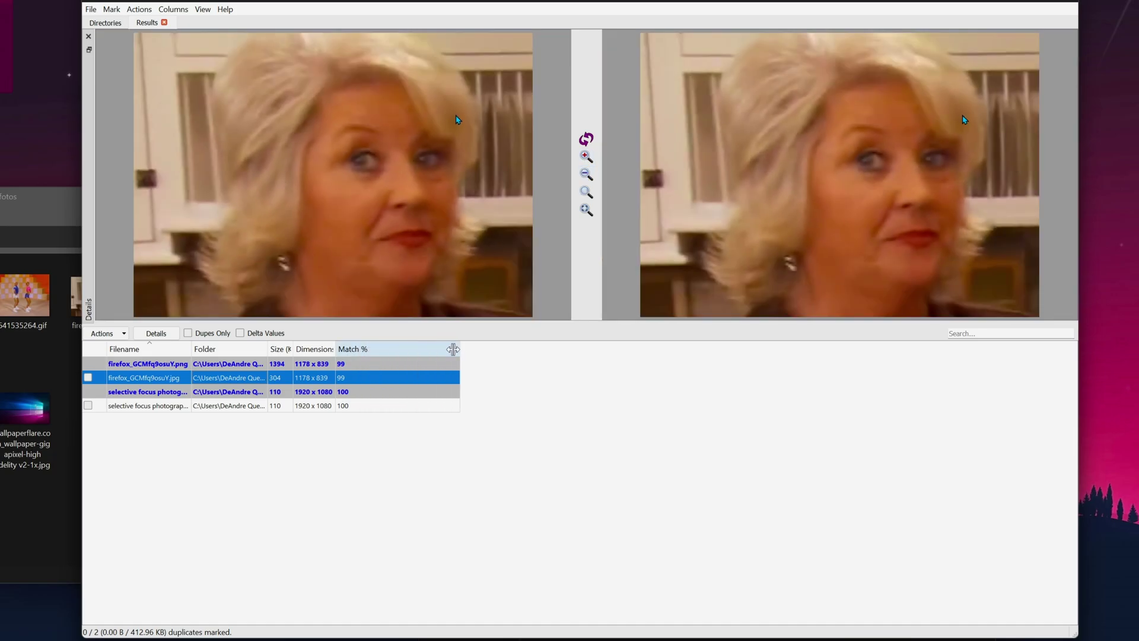
pyautogui.click(364, 364)
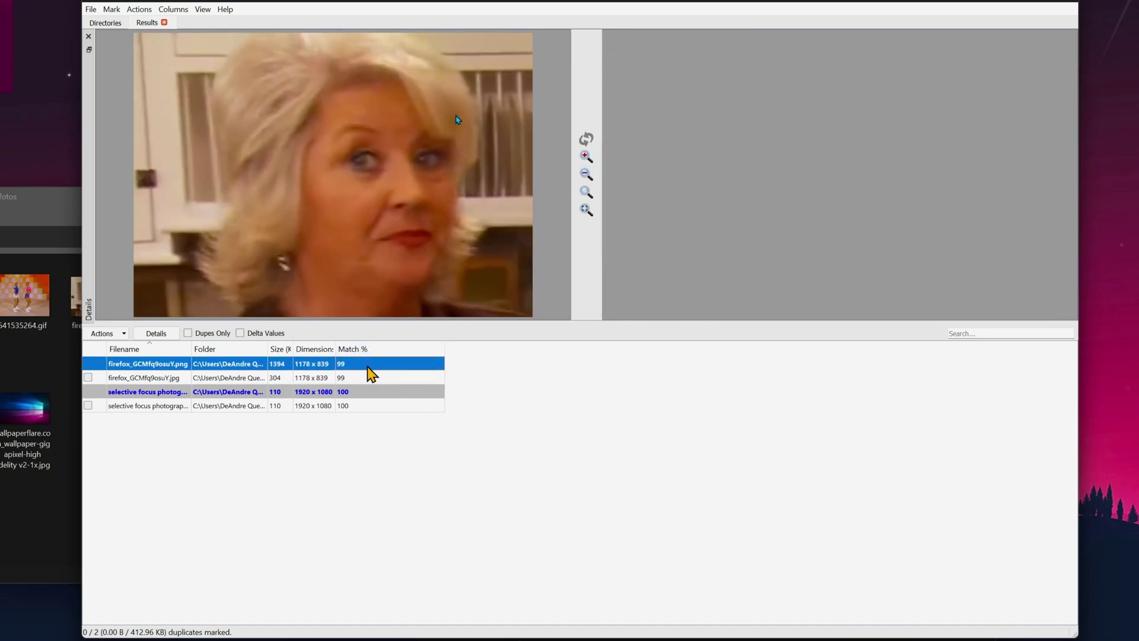
# Select the firefox PNG and JPG images together in the fotos folder
pyautogui.click(26, 415)
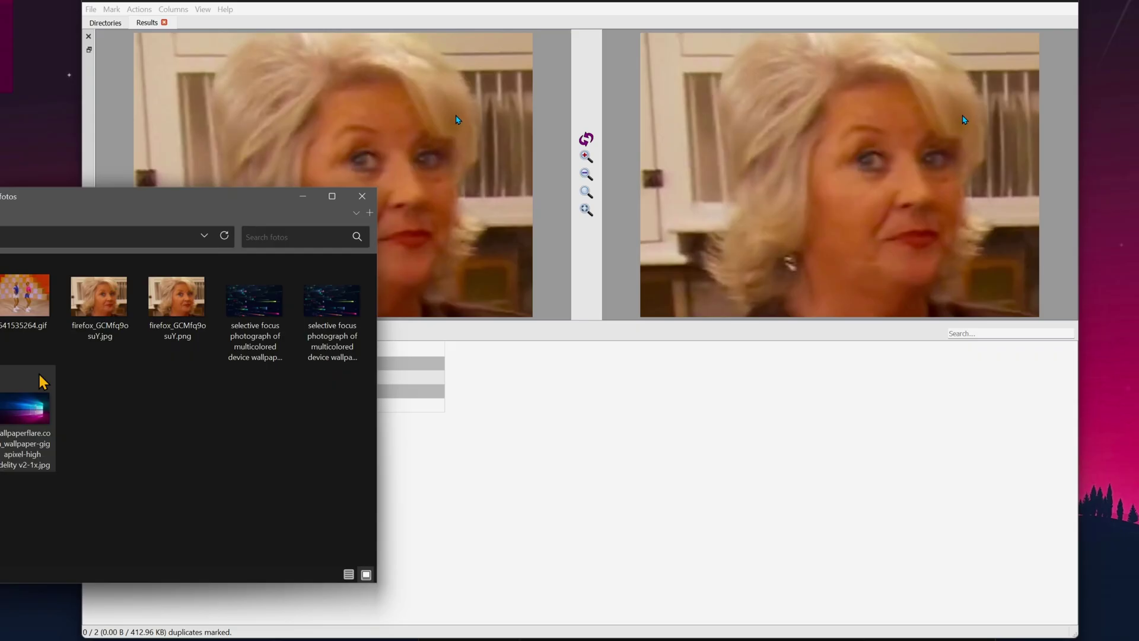
pyautogui.click(192, 325)
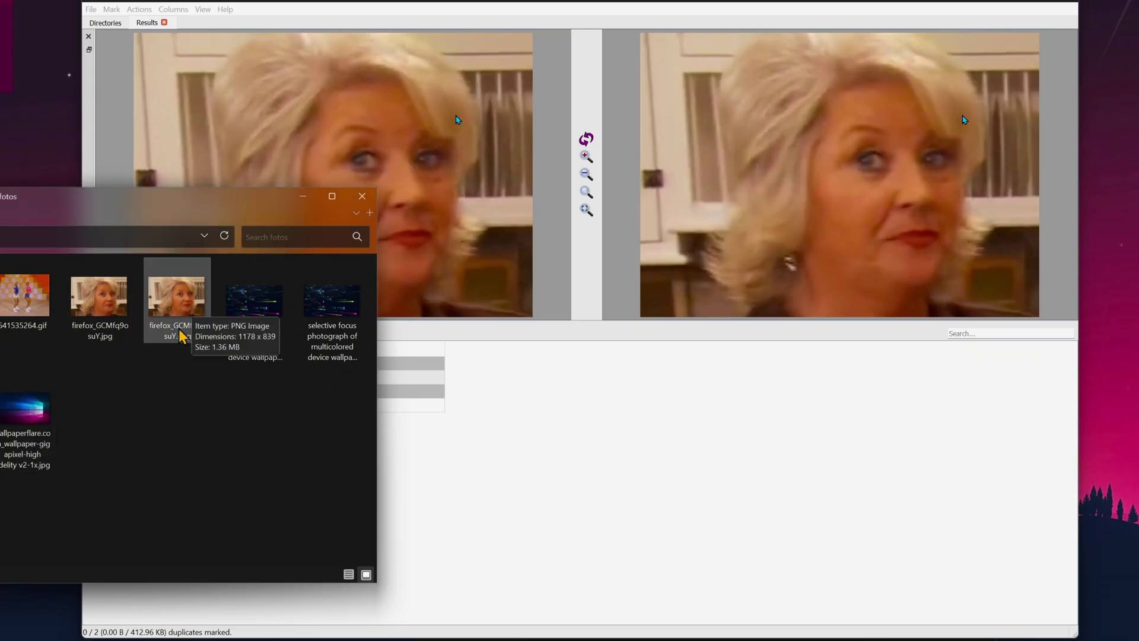
pyautogui.click(111, 327)
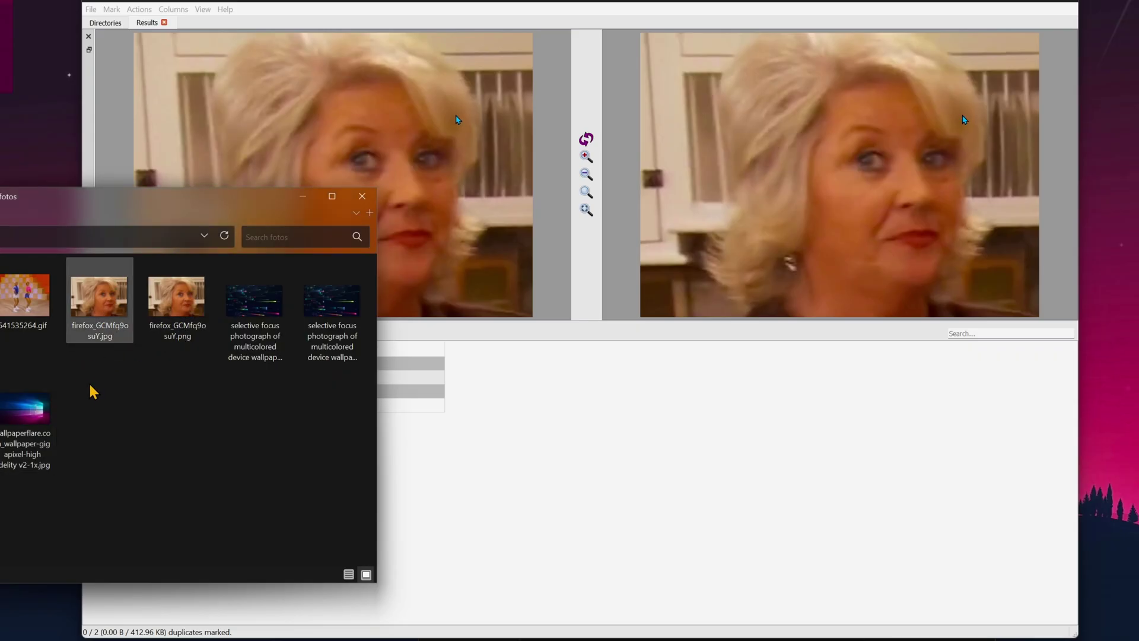
pyautogui.moveTo(94, 392); pyautogui.dragTo(194, 305)
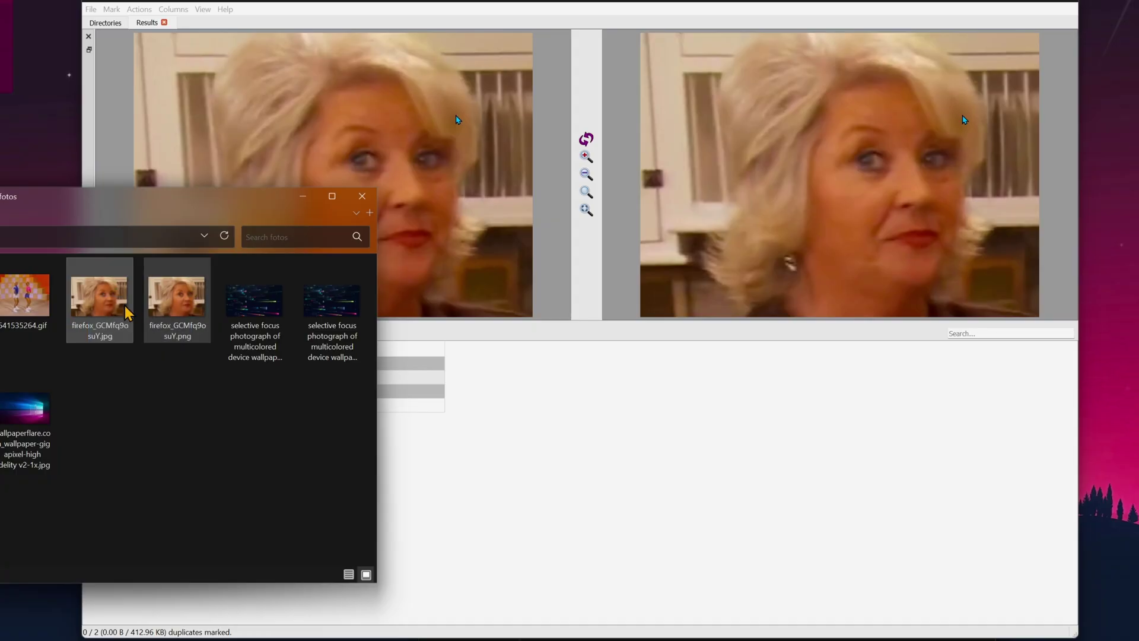
# Compare the two selective focus wallpapers side by side in dupeGuru's preview
pyautogui.click(620, 475)
pyautogui.click(252, 393)
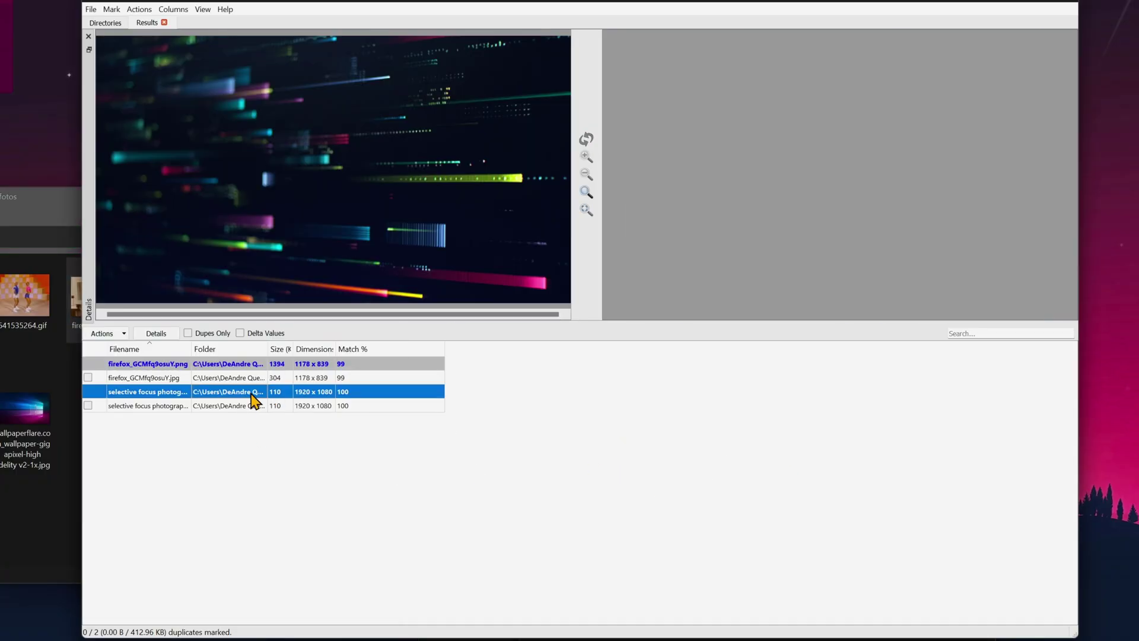
pyautogui.click(257, 407)
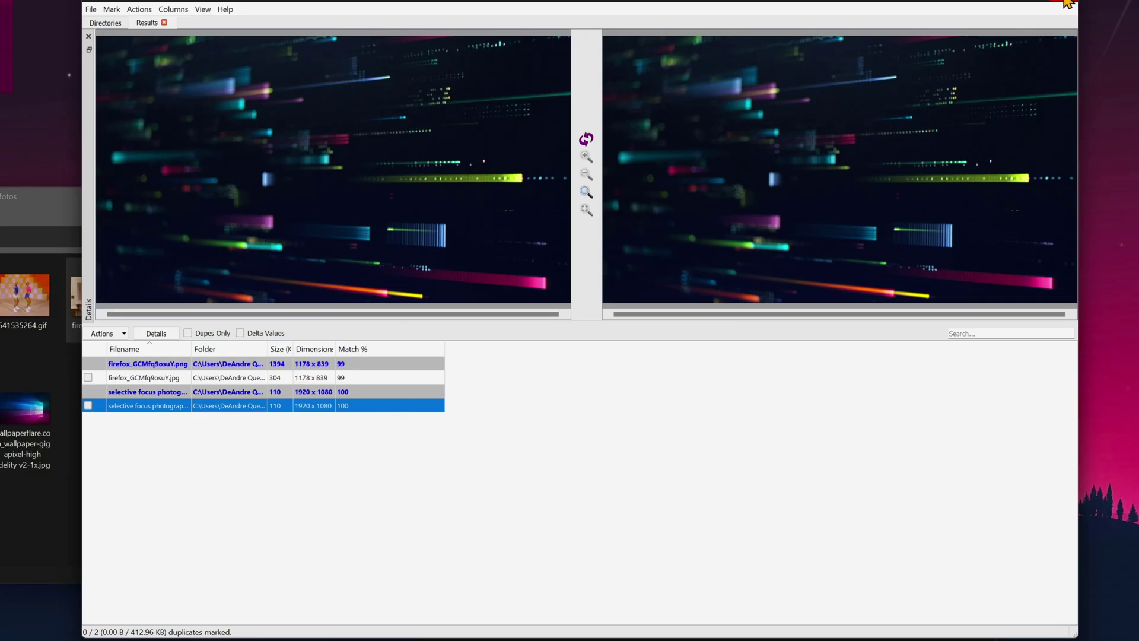
# Quit dupeGuru and close the fotos folder window
pyautogui.click(1059, 7)
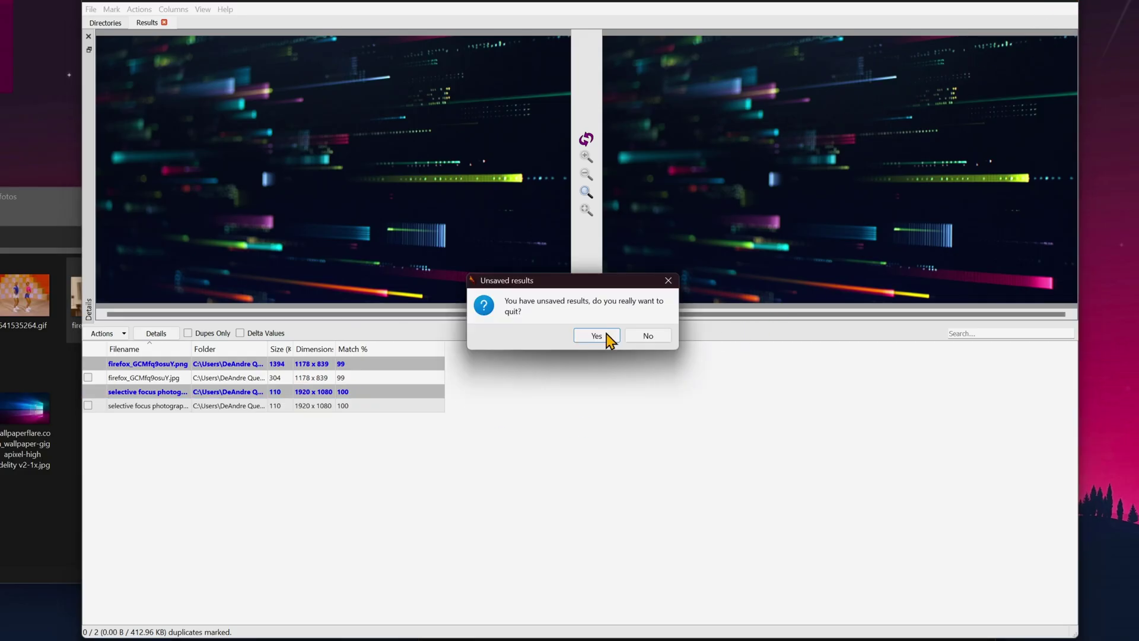
pyautogui.click(66, 213)
pyautogui.click(359, 197)
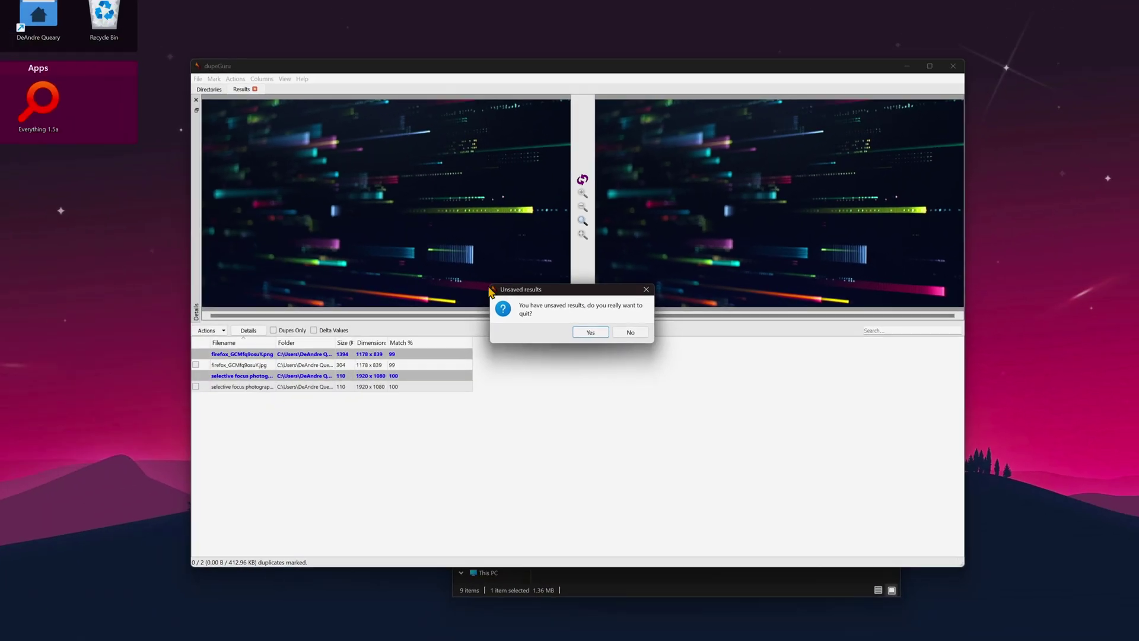